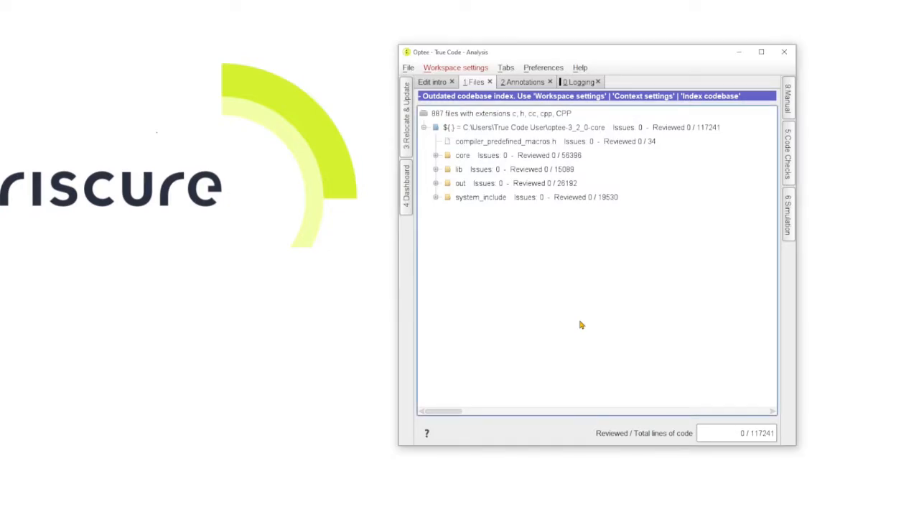
# Open the workspace's compiler settings and turn off all True Code tips
pyautogui.click(461, 69)
pyautogui.click(467, 104)
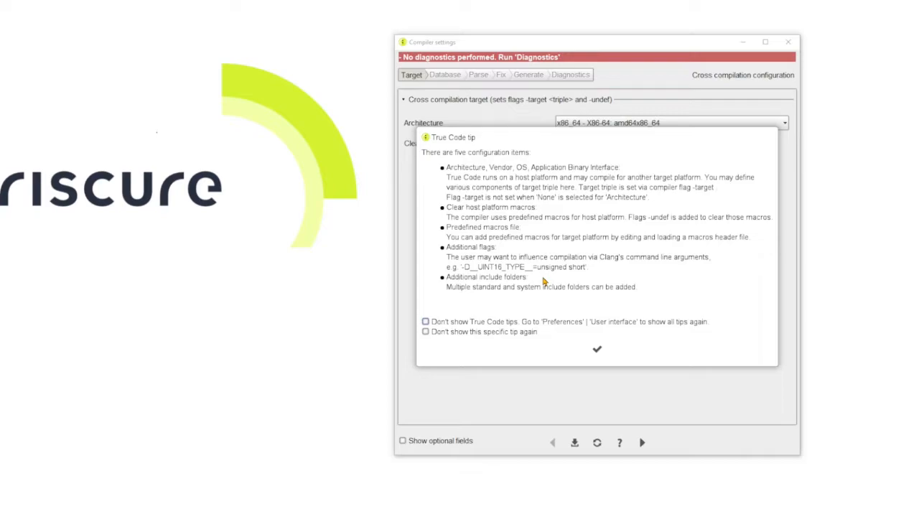
pyautogui.click(451, 324)
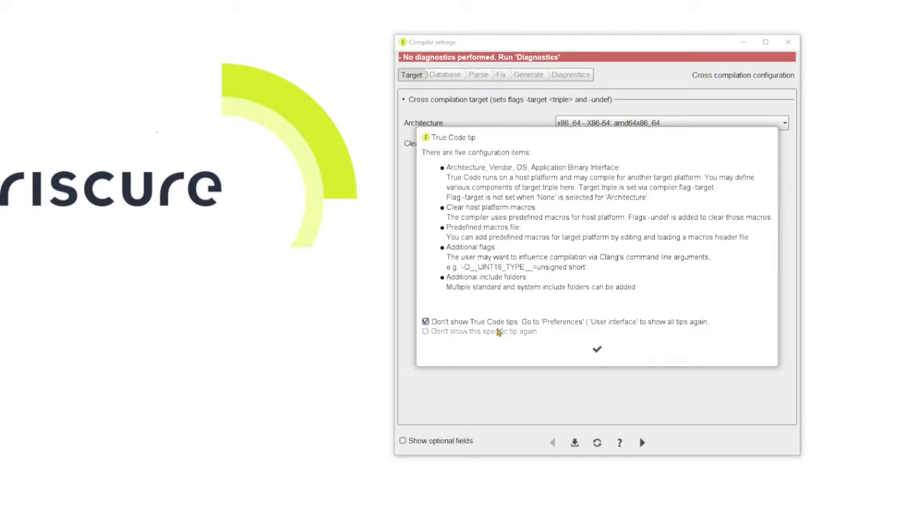
pyautogui.click(597, 351)
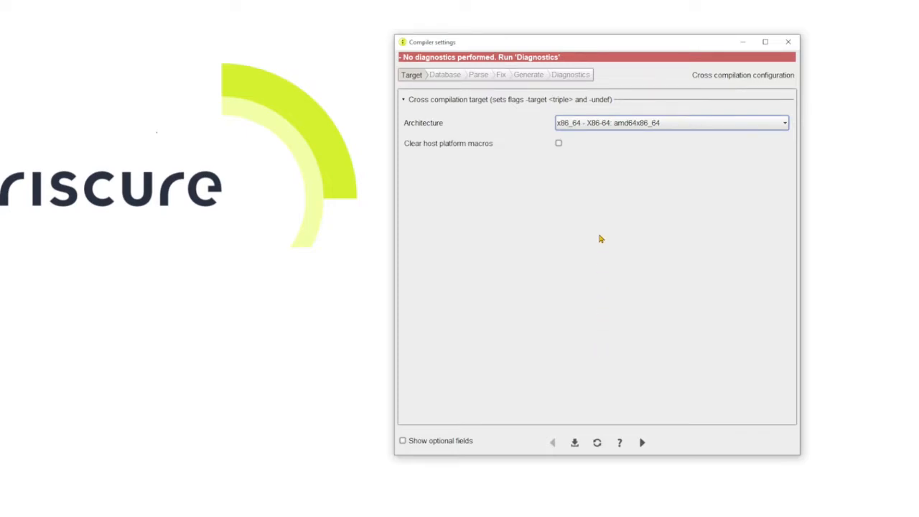
# Set the target architecture to arm - ARM (little endian) and sub-architecture to ARMv7, with Clear host platform macros enabled
pyautogui.click(626, 129)
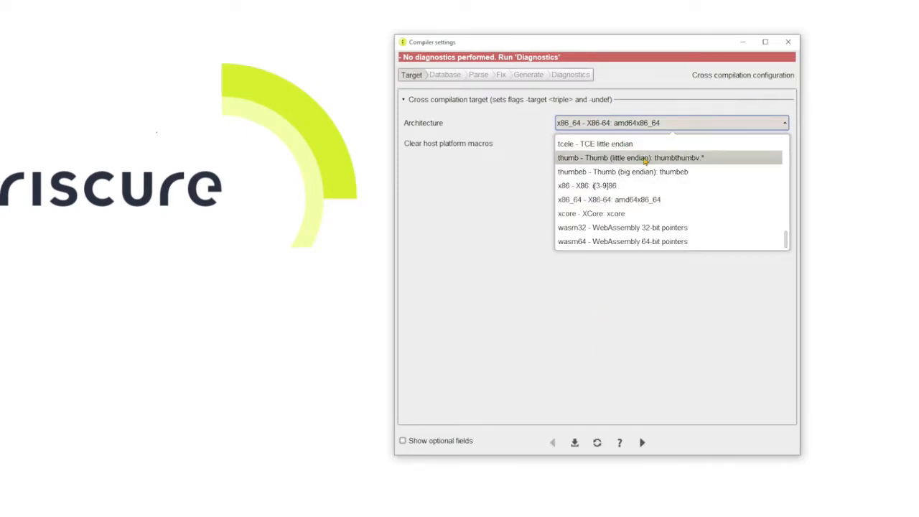
pyautogui.moveTo(788, 247); pyautogui.dragTo(785, 159)
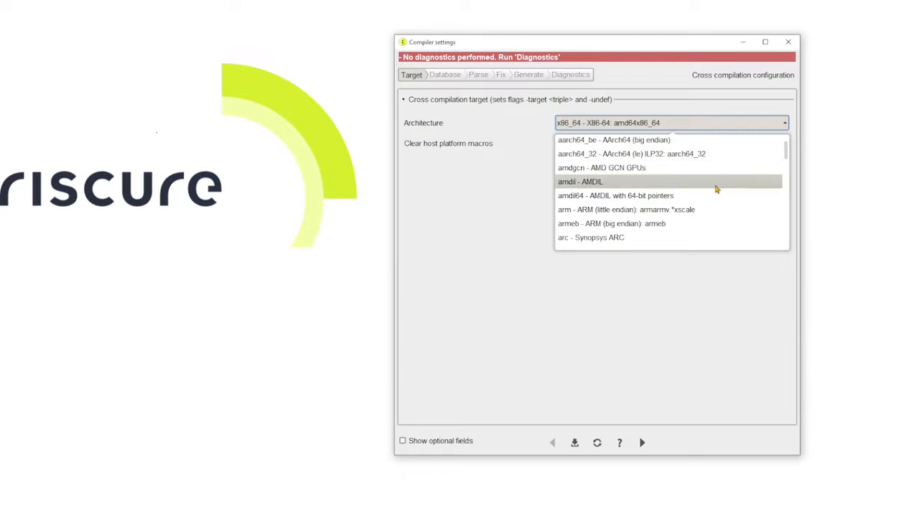
pyautogui.click(695, 210)
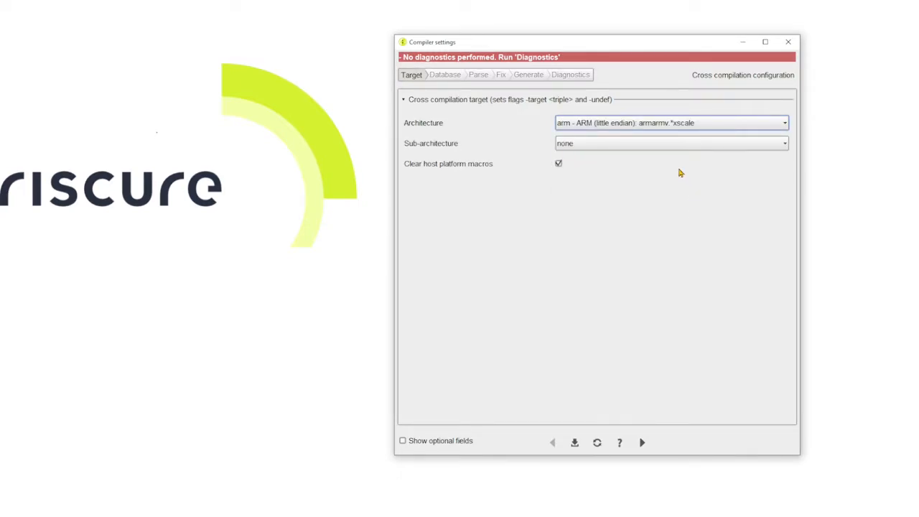
pyautogui.click(660, 149)
pyautogui.scroll(-1, 635, 234)
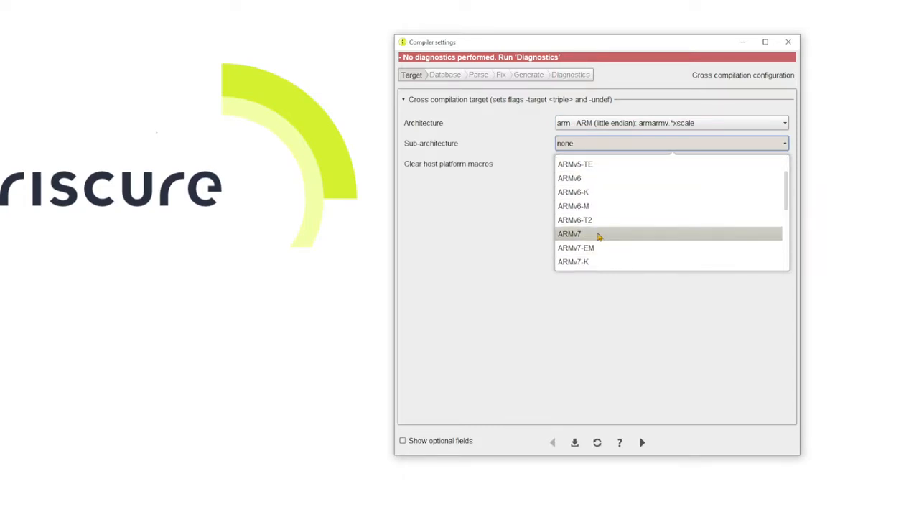
pyautogui.click(599, 237)
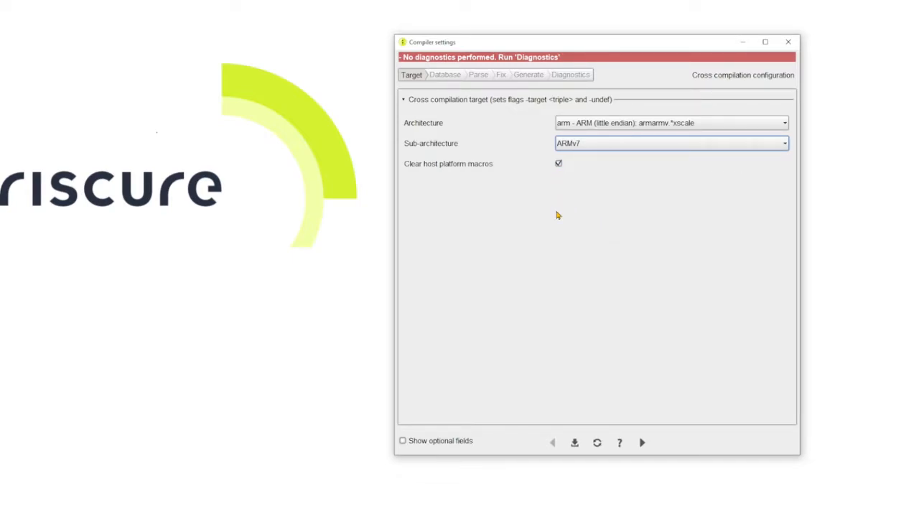
pyautogui.click(559, 164)
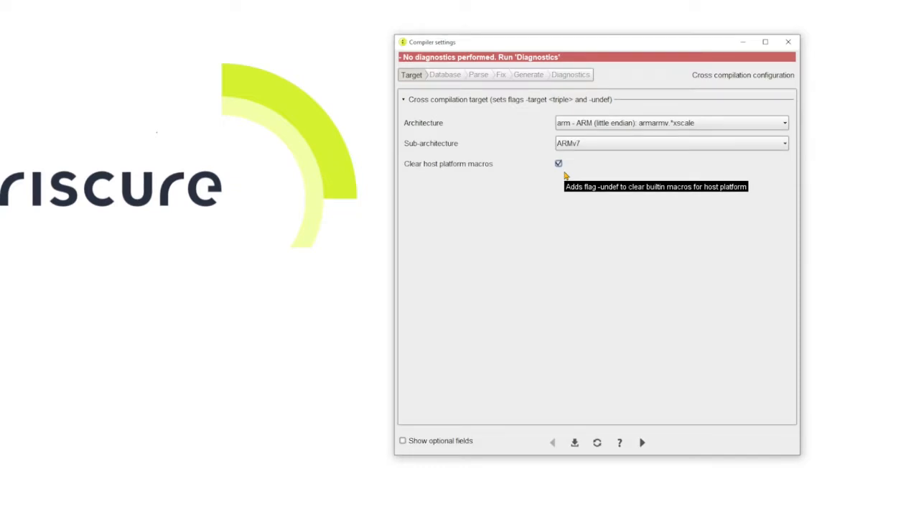
# Show the optional fields and choose compiler_predefined_macros.h from the optee-3_2_0-core folder as the predefined macros file
pyautogui.click(418, 440)
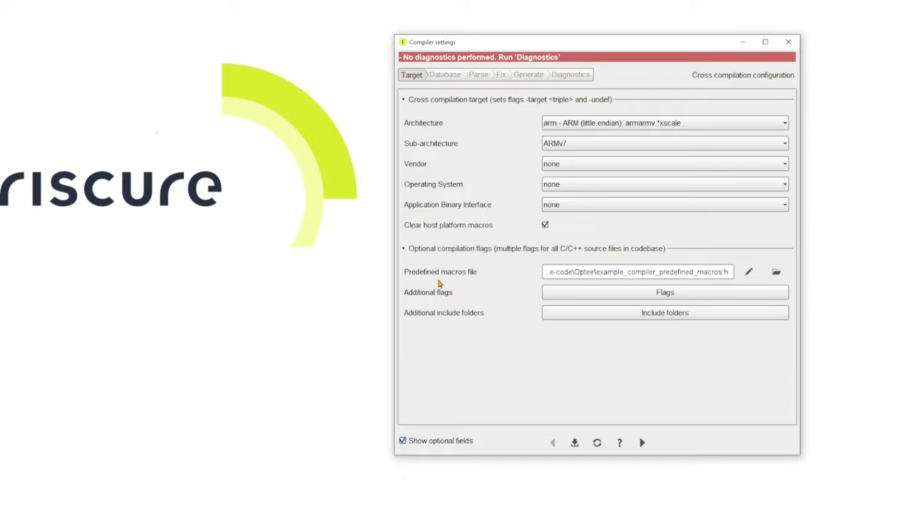
pyautogui.moveTo(434, 275)
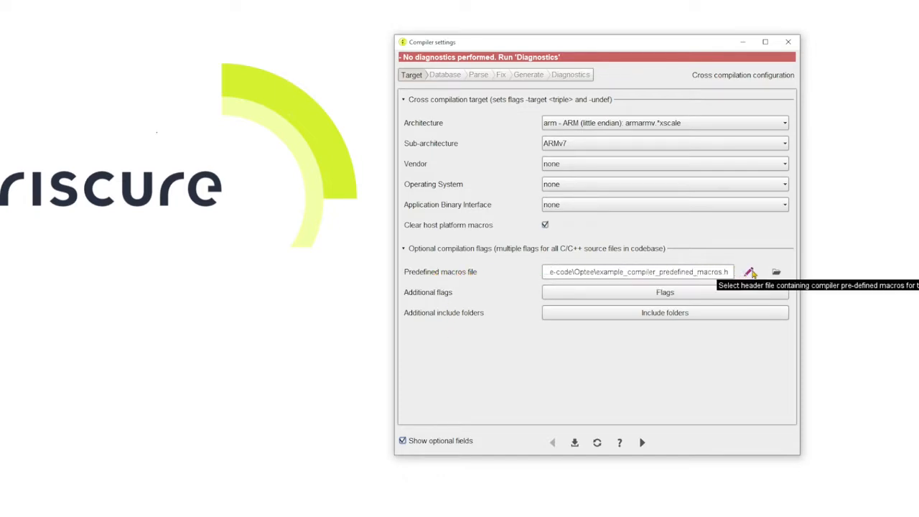
pyautogui.click(777, 273)
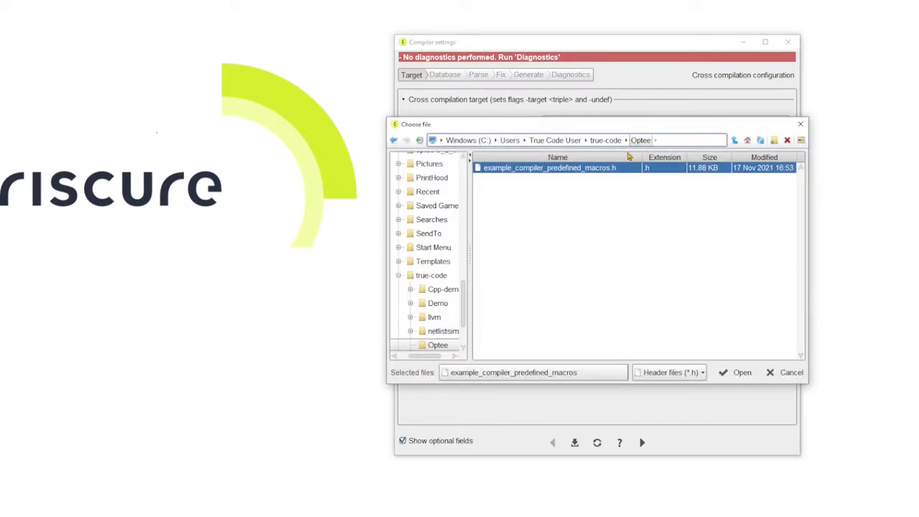
pyautogui.click(561, 142)
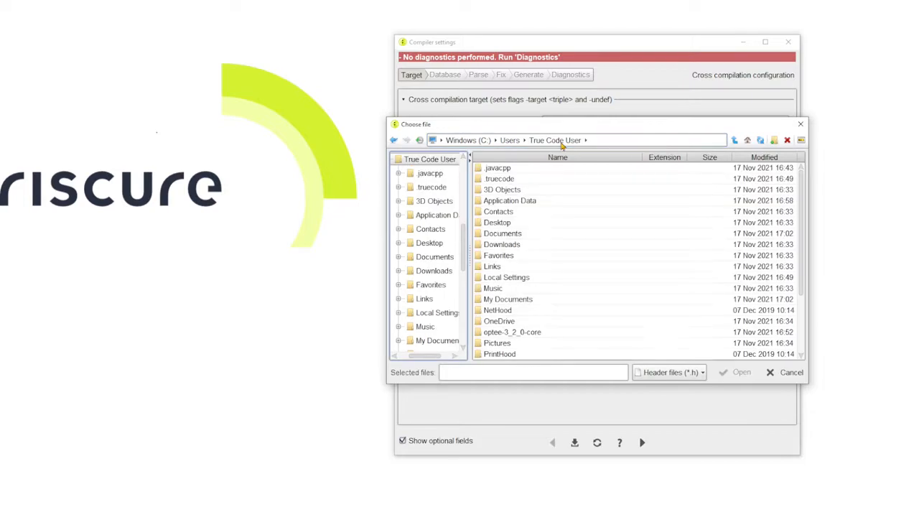
pyautogui.doubleClick(513, 334)
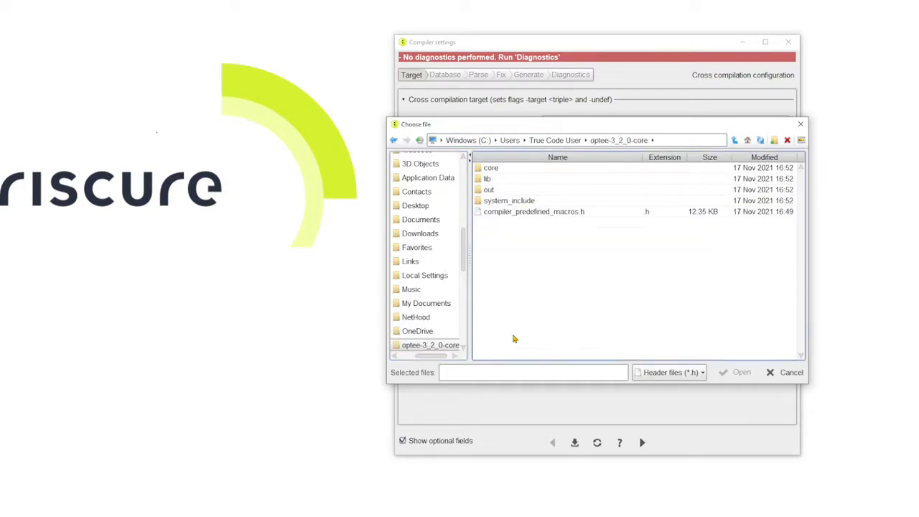
pyautogui.click(520, 212)
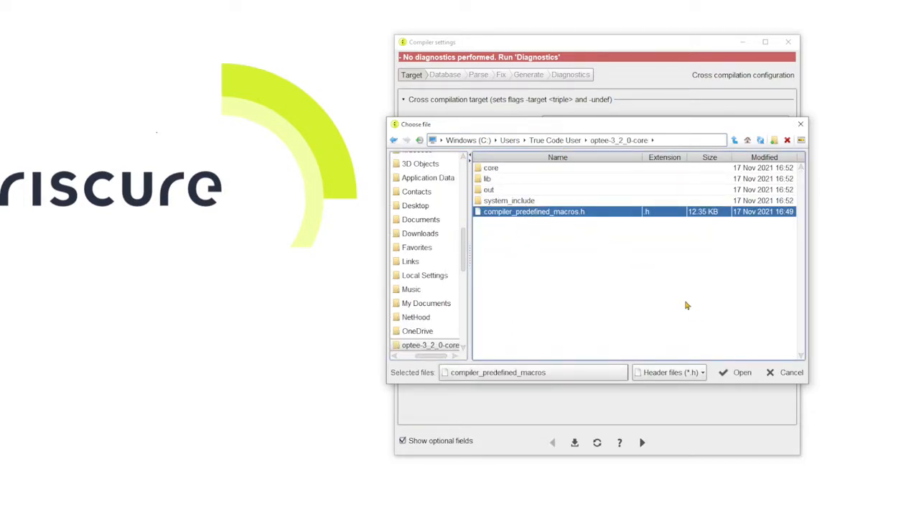
pyautogui.click(734, 373)
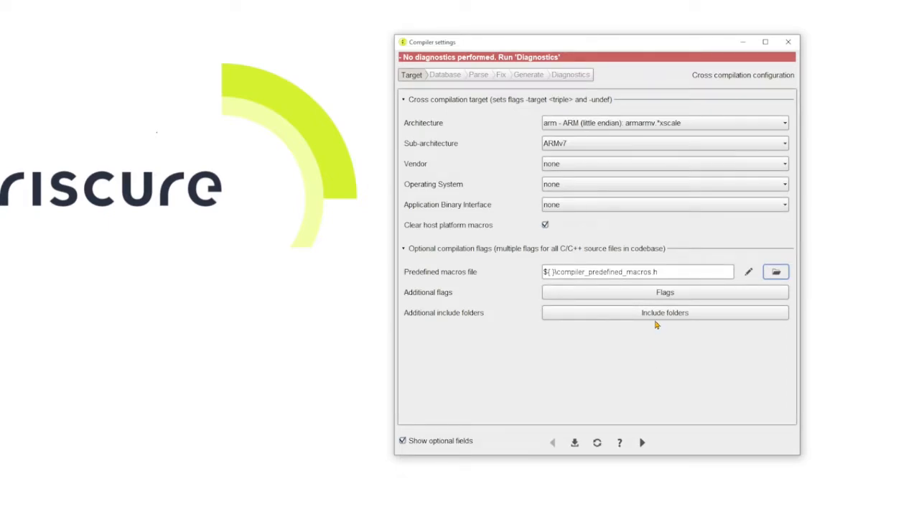
# Add the system_include folder of optee-3_2_0-core as an additional include folder of type System, and save the settings
pyautogui.moveTo(434, 316)
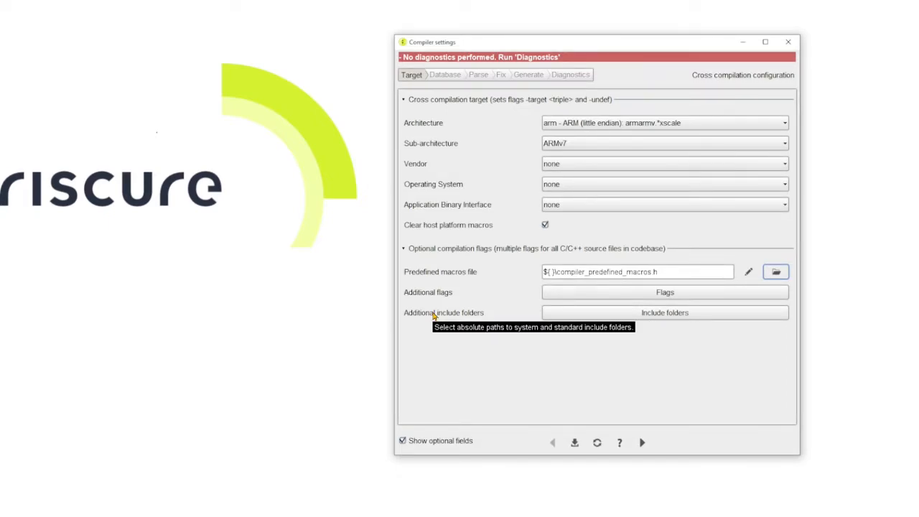
pyautogui.click(673, 316)
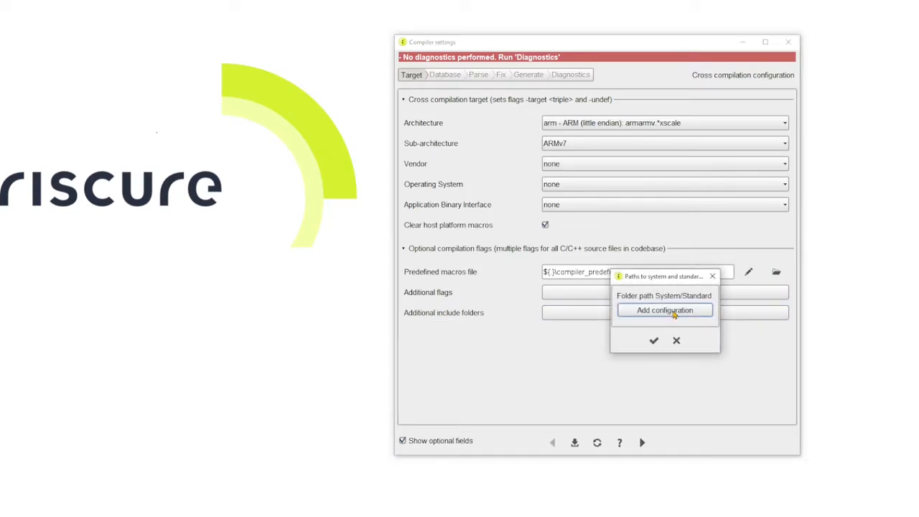
pyautogui.click(674, 314)
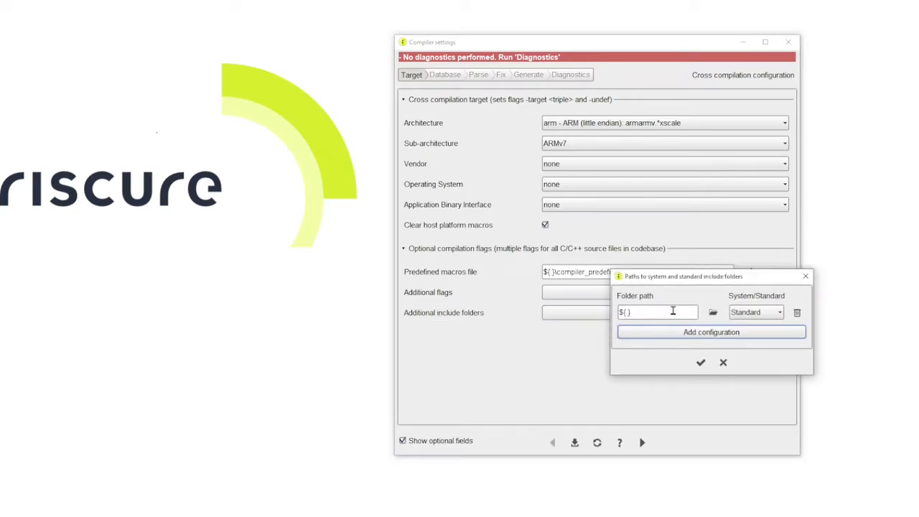
pyautogui.click(713, 312)
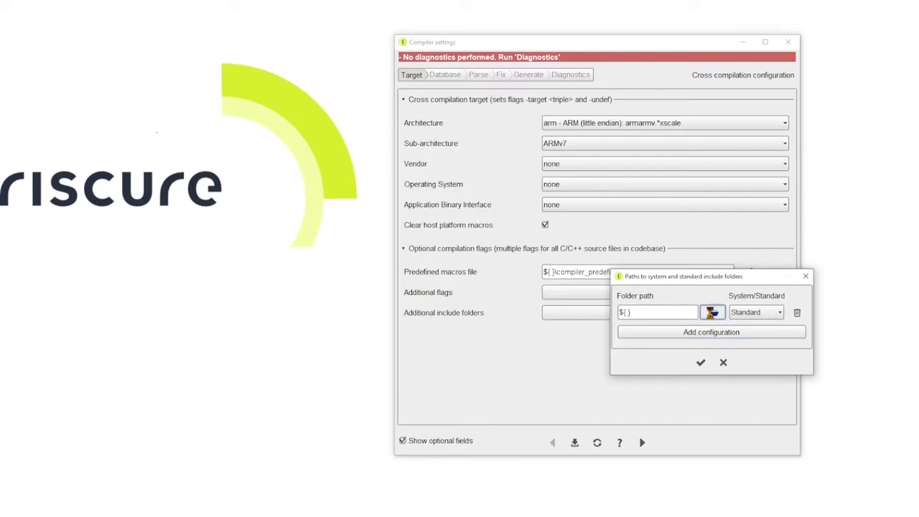
pyautogui.doubleClick(633, 411)
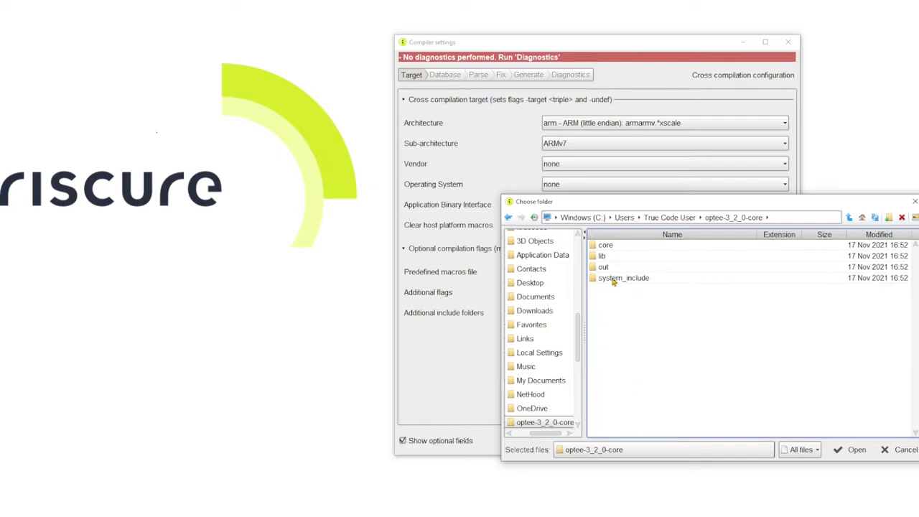
pyautogui.click(614, 281)
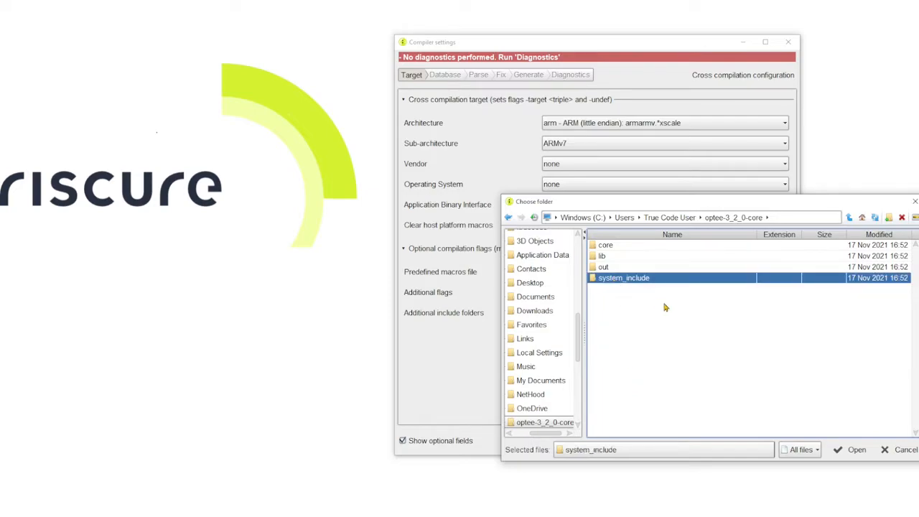
pyautogui.click(842, 450)
pyautogui.click(754, 314)
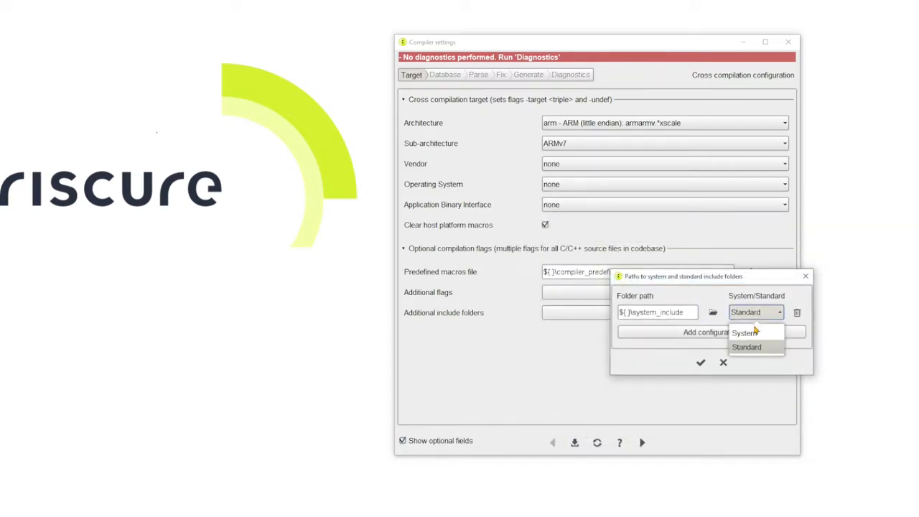
pyautogui.click(753, 334)
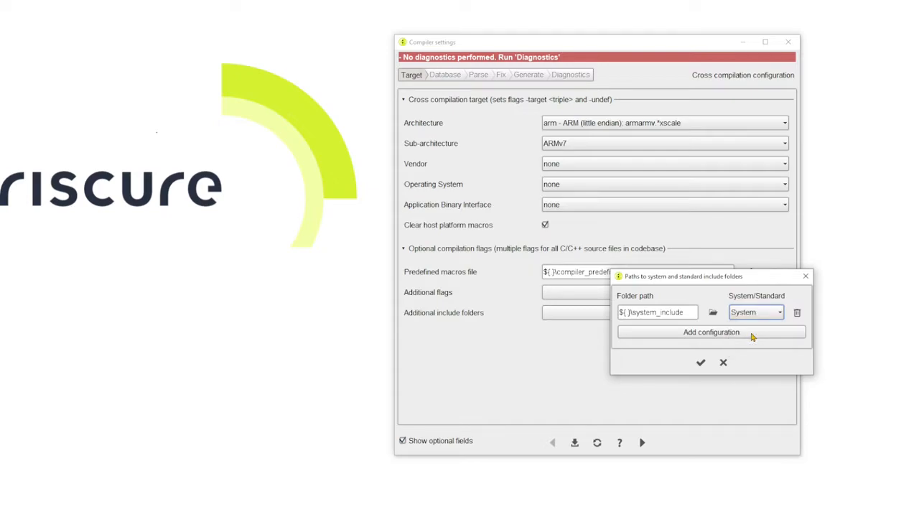
pyautogui.click(702, 364)
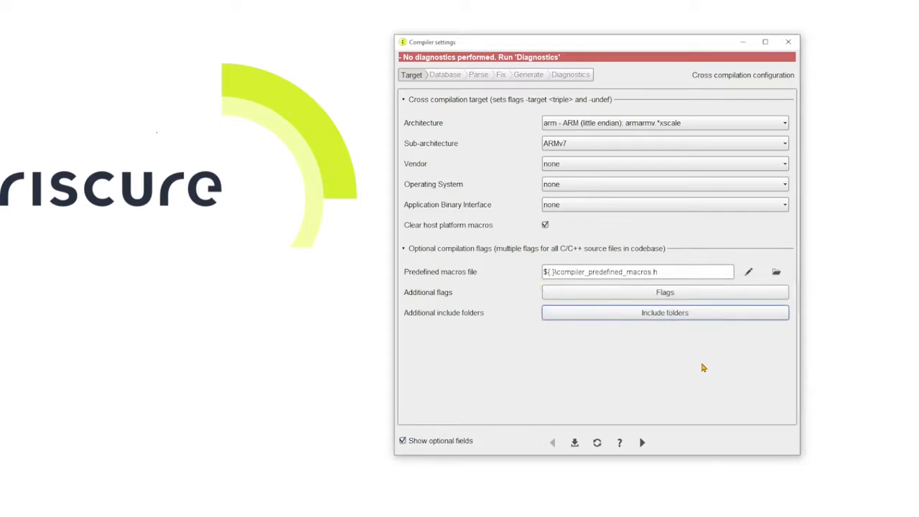
pyautogui.click(574, 444)
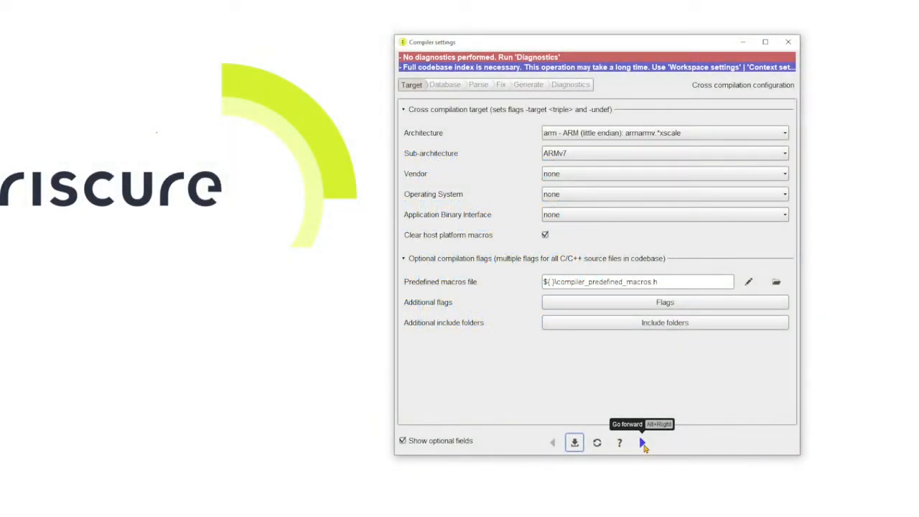
# In the Database stage, choose the Parse build log method and set the parsed compilation database file to parsed_compile_commands.json
pyautogui.click(642, 443)
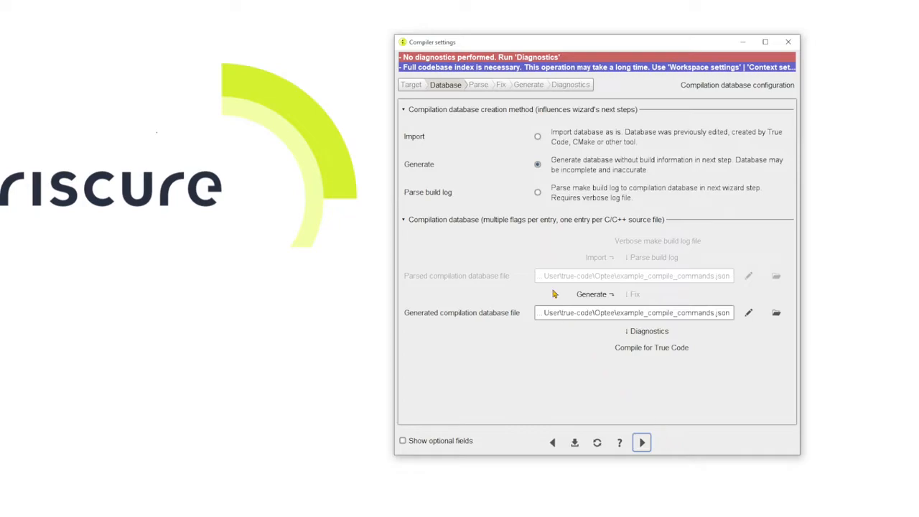
pyautogui.click(538, 194)
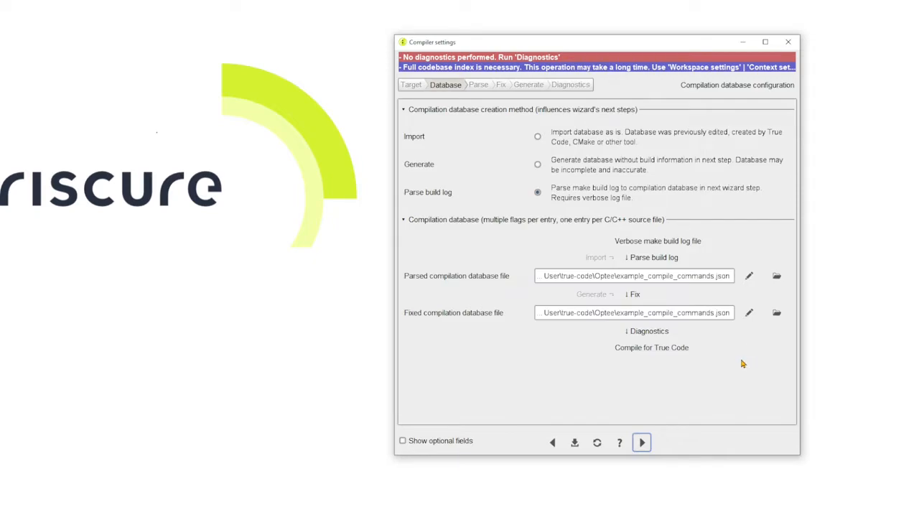
pyautogui.click(777, 277)
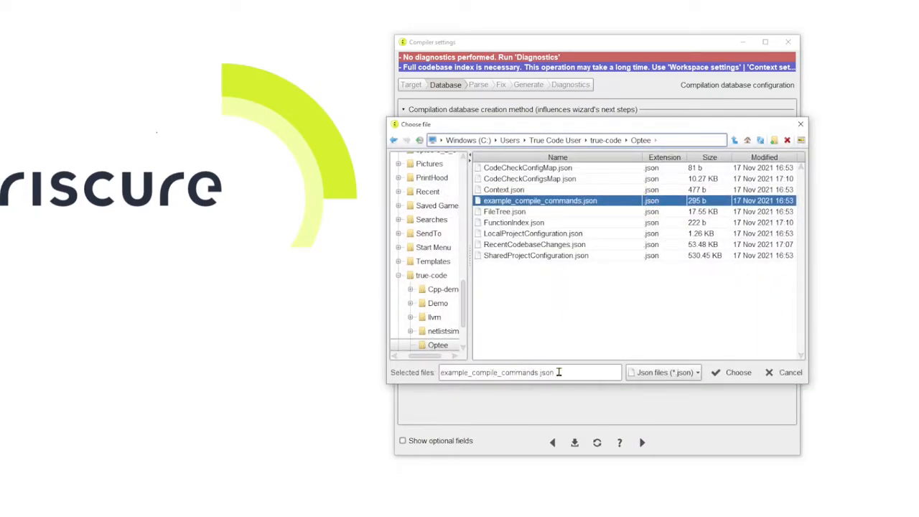
pyautogui.click(471, 372)
pyautogui.moveTo(471, 373); pyautogui.dragTo(437, 373)
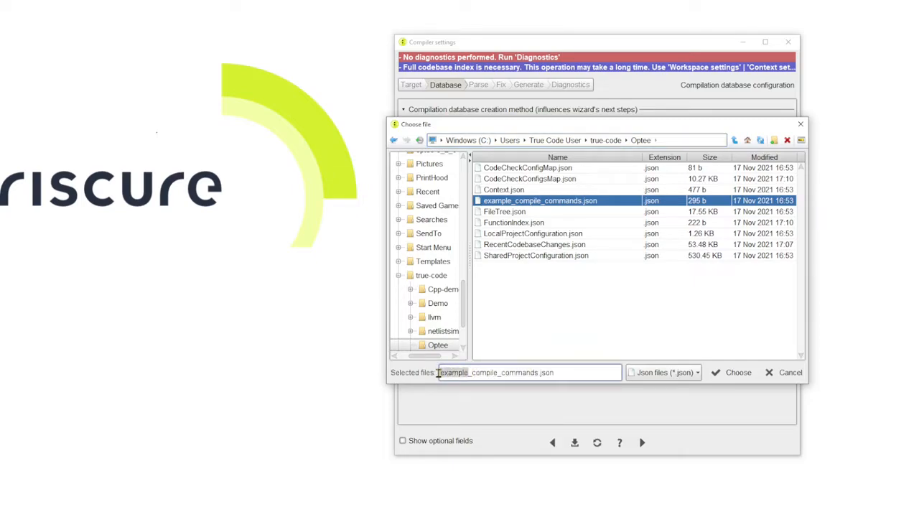
pyautogui.write('parsed')
pyautogui.click(734, 372)
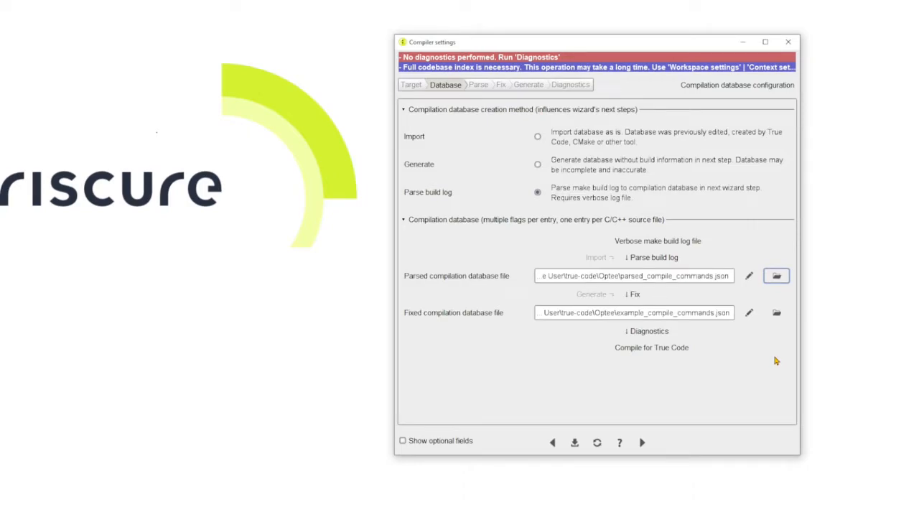
# Set the fixed compilation database file to fixed_compile_commands.json in the Optee folder
pyautogui.click(777, 313)
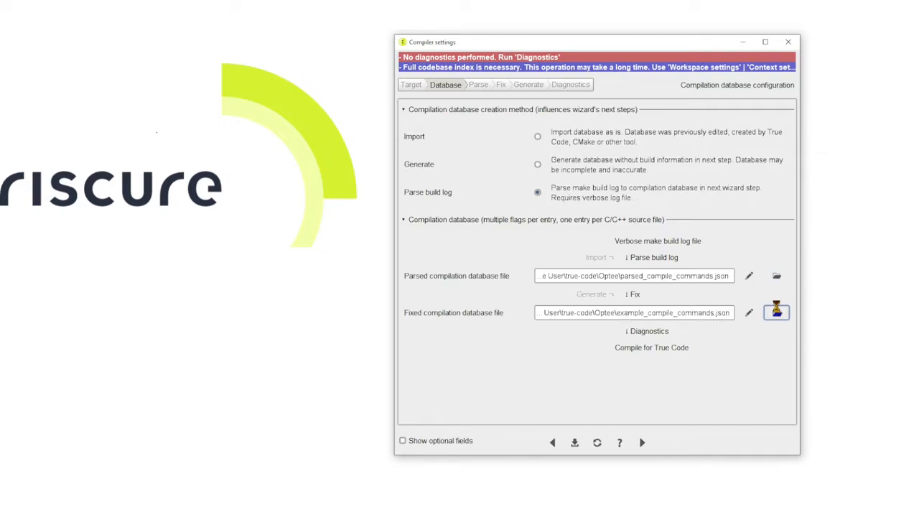
pyautogui.moveTo(471, 374); pyautogui.dragTo(429, 375)
pyautogui.press('BackSpace')
pyautogui.write('fixed_compile_commands.json')
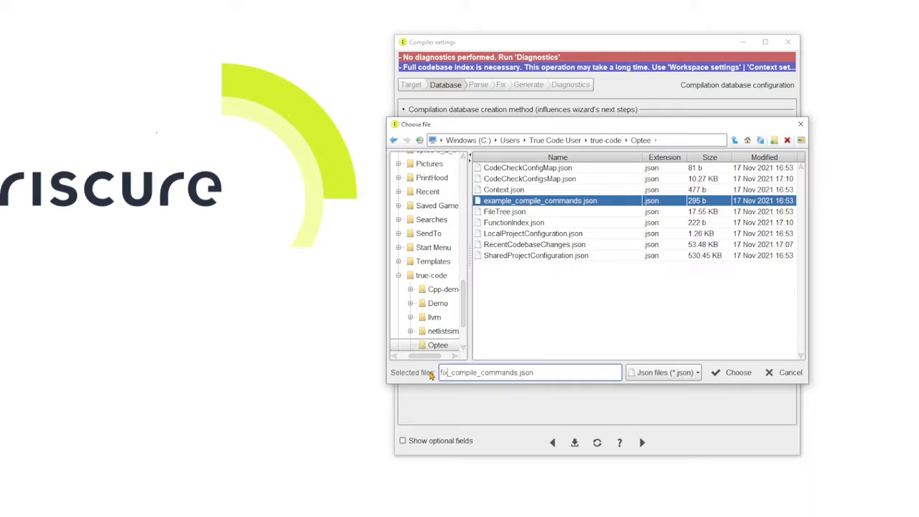
pyautogui.click(735, 373)
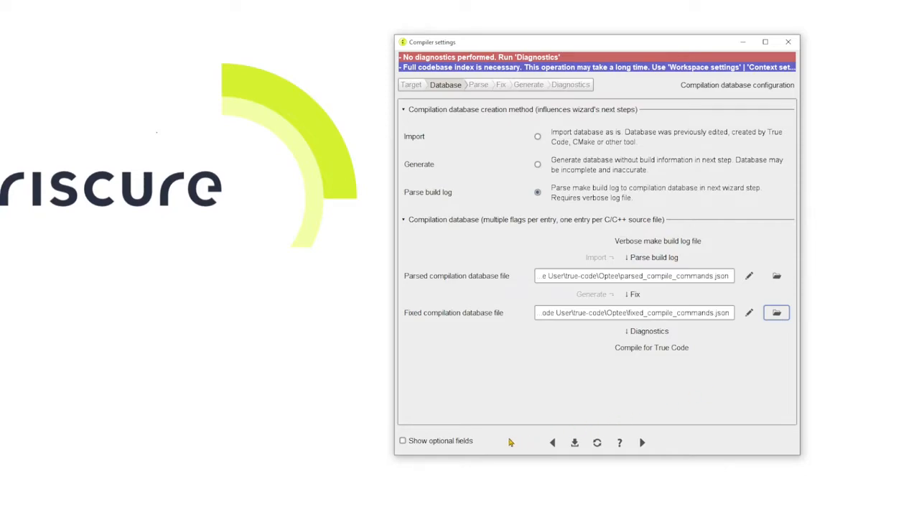
# Show the optional fields, inspect the string replacements and unsupported arguments dialogs without adding entries, and hide the optional fields
pyautogui.click(427, 442)
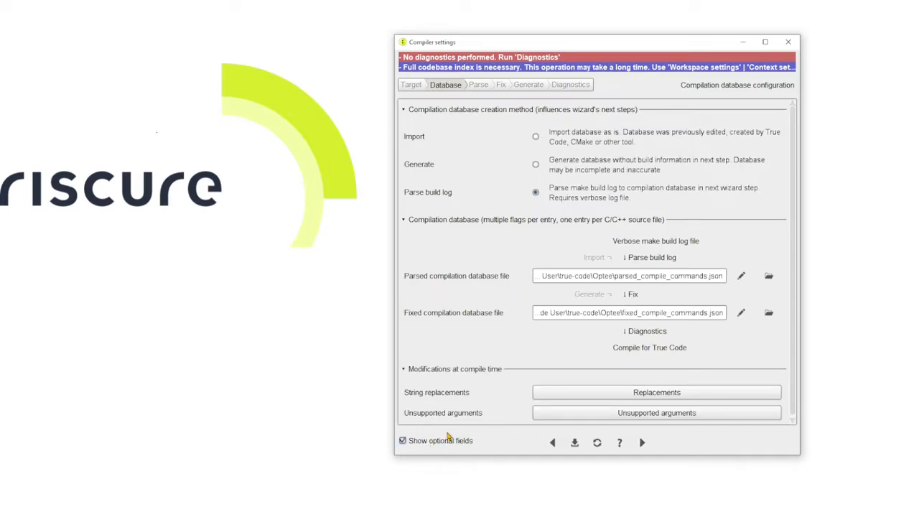
pyautogui.scroll(-1, 794, 370)
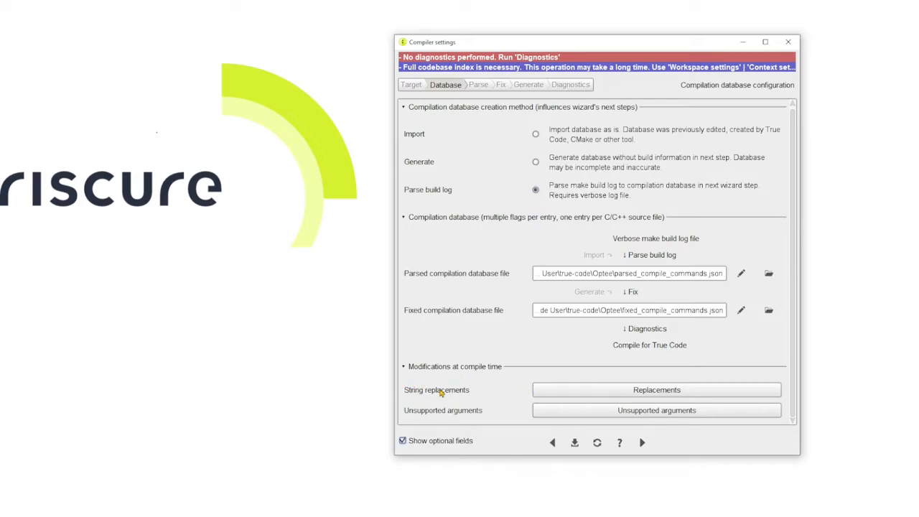
pyautogui.click(617, 392)
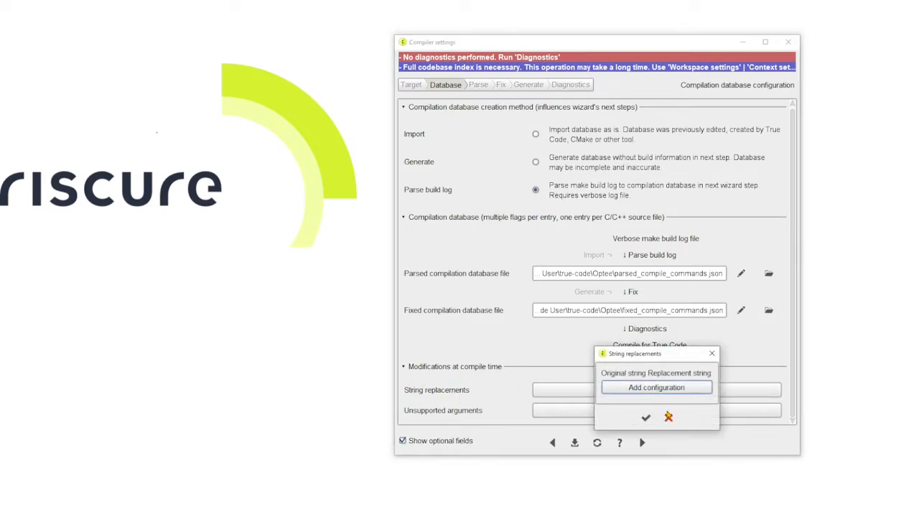
pyautogui.click(669, 418)
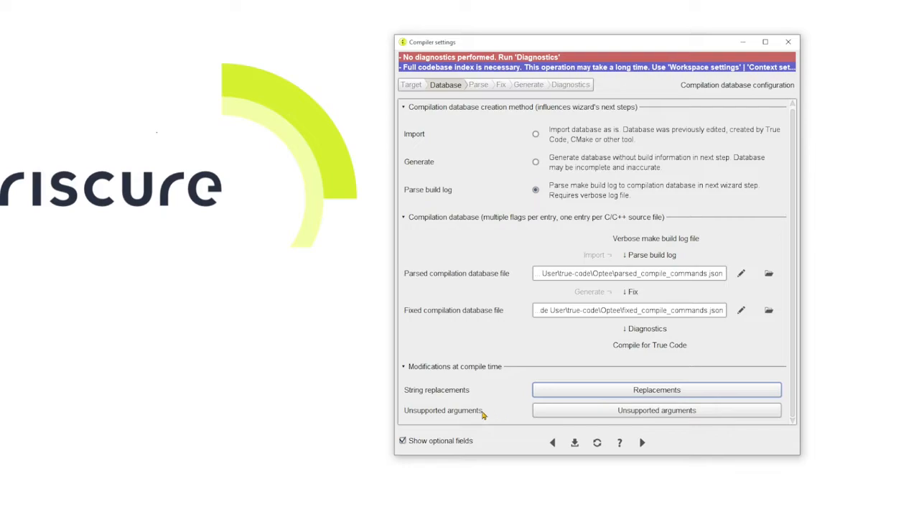
pyautogui.click(612, 414)
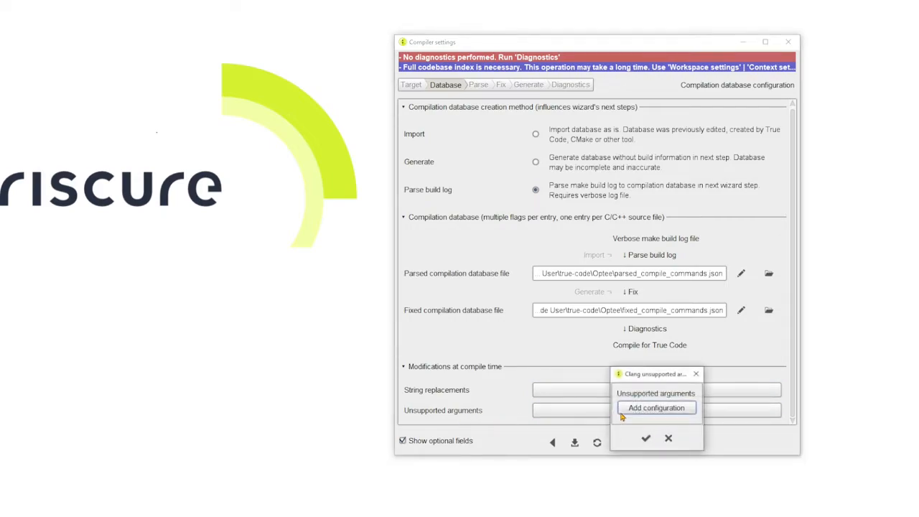
pyautogui.click(670, 440)
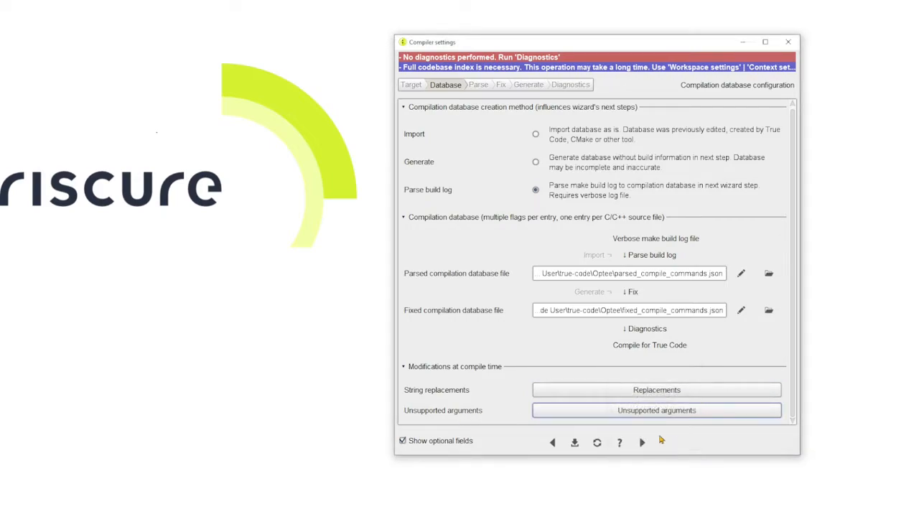
pyautogui.click(435, 444)
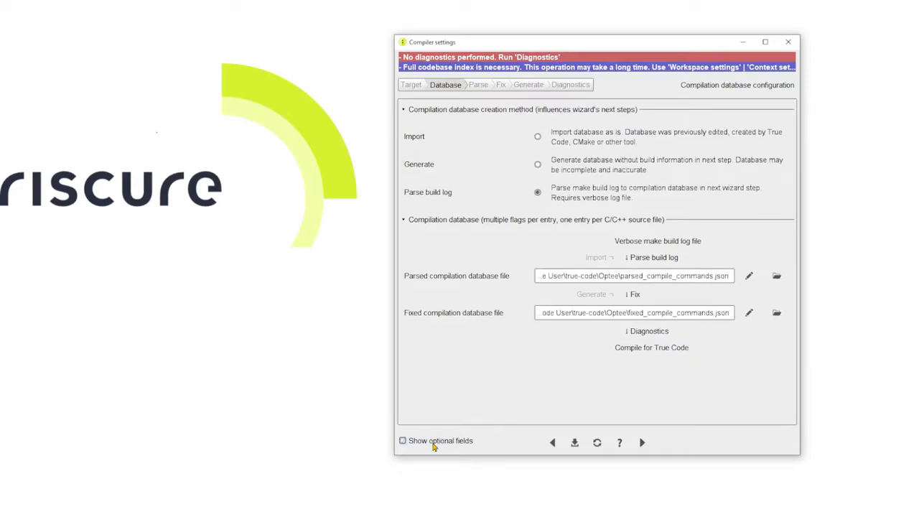
# Save the compilation database settings and proceed to the Parse stage
pyautogui.click(575, 444)
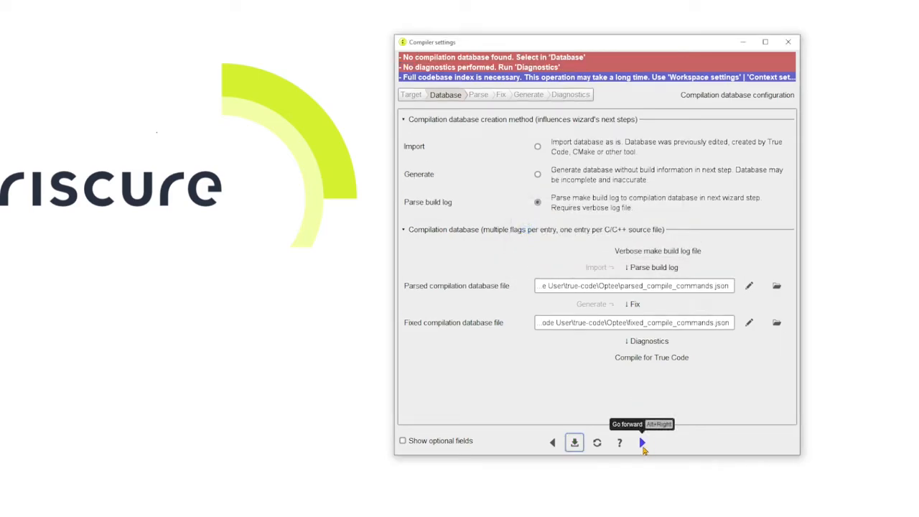
pyautogui.click(643, 443)
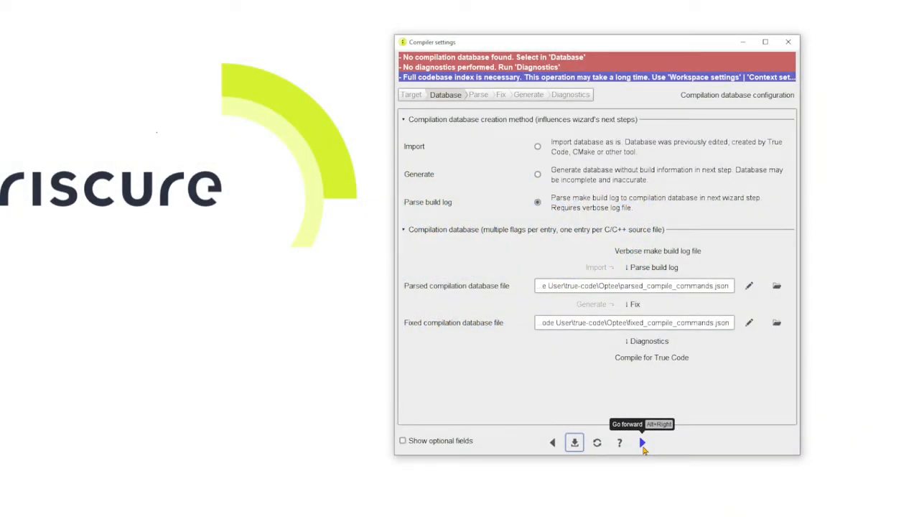
pyautogui.click(643, 443)
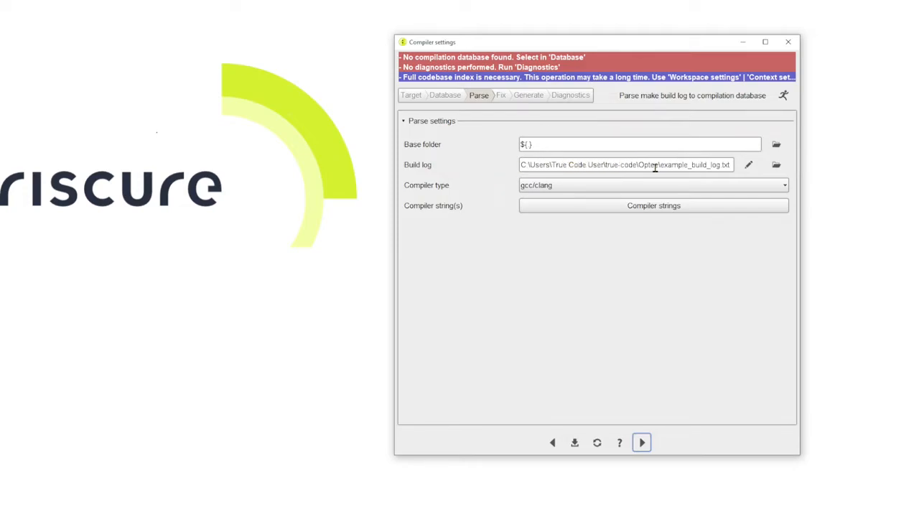
# Set the build log to build_log.txt from the optee-3_2_0-core folder
pyautogui.click(776, 165)
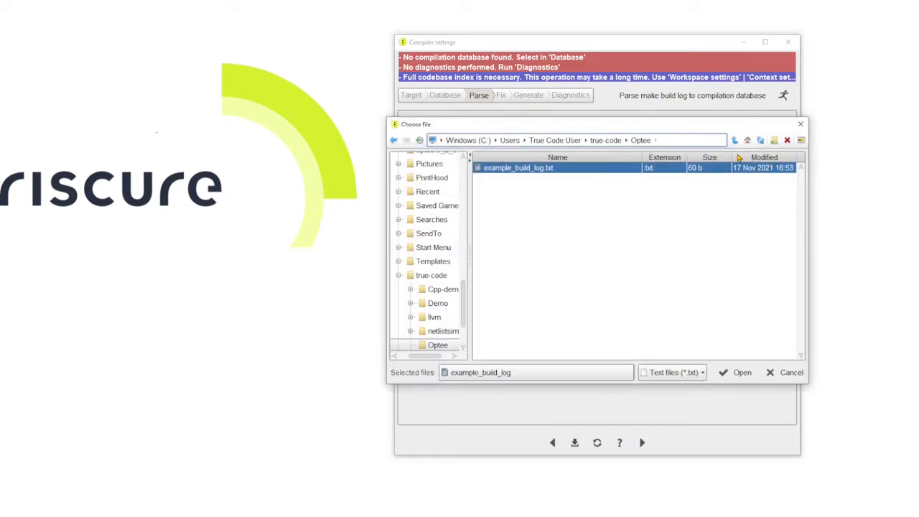
pyautogui.click(546, 140)
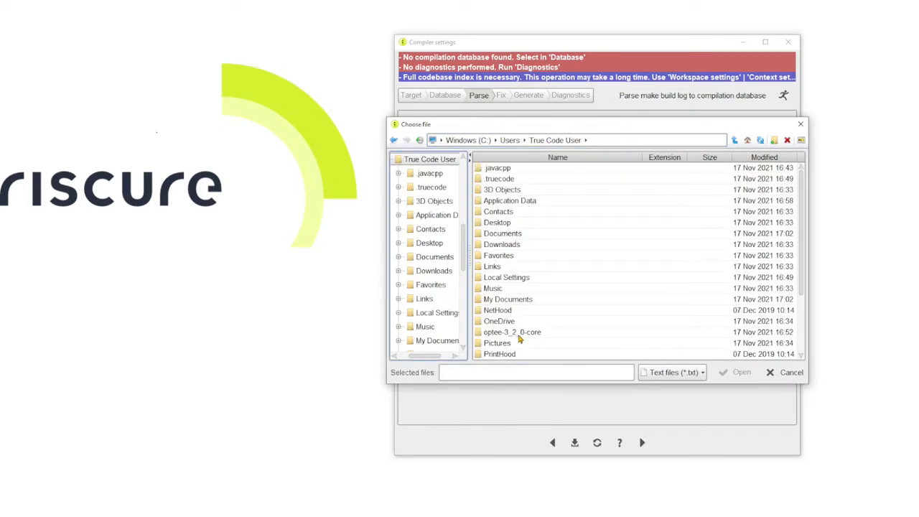
pyautogui.doubleClick(519, 335)
pyautogui.click(507, 213)
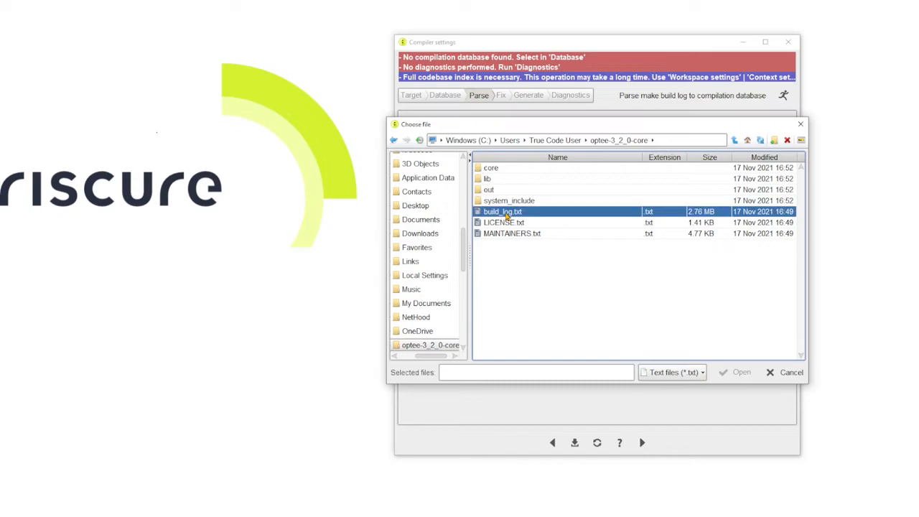
pyautogui.click(726, 372)
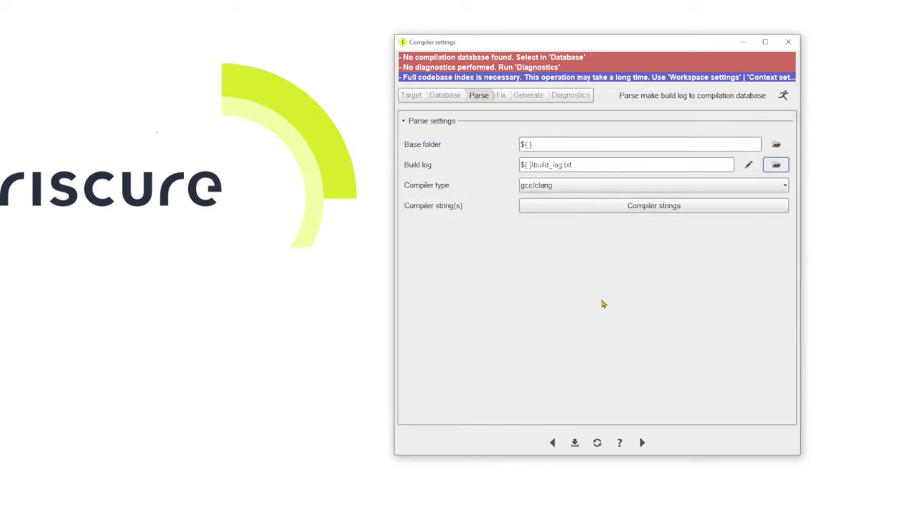
# Select gcc/clang as the compiler type and replace the compiler string with arm-linux-gnueabihf-gcc
pyautogui.click(601, 193)
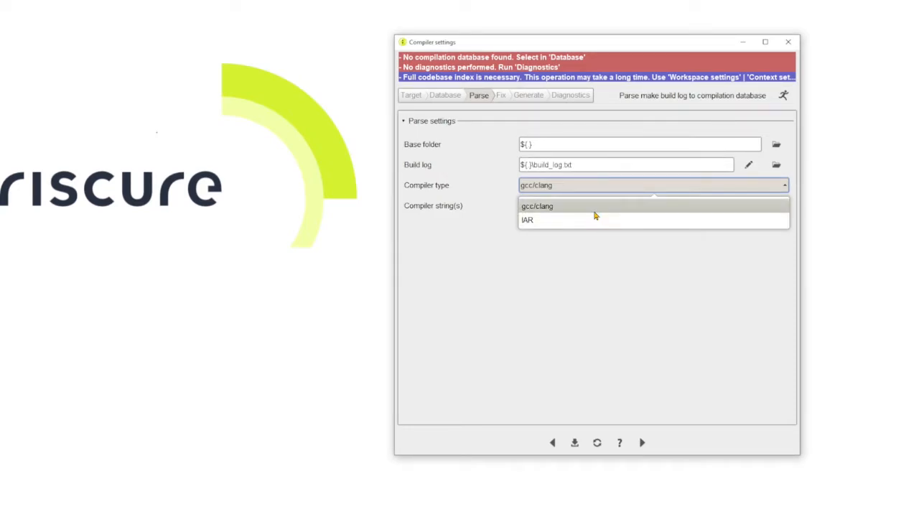
pyautogui.click(594, 212)
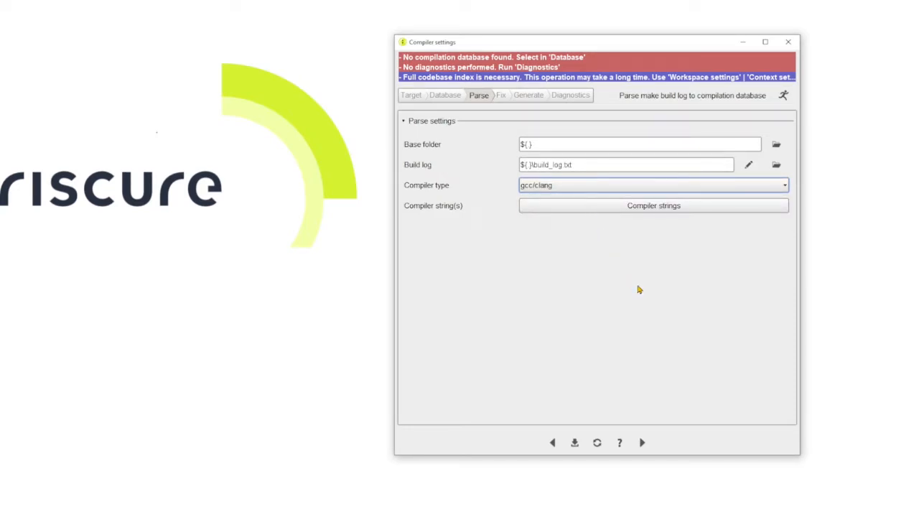
pyautogui.click(671, 208)
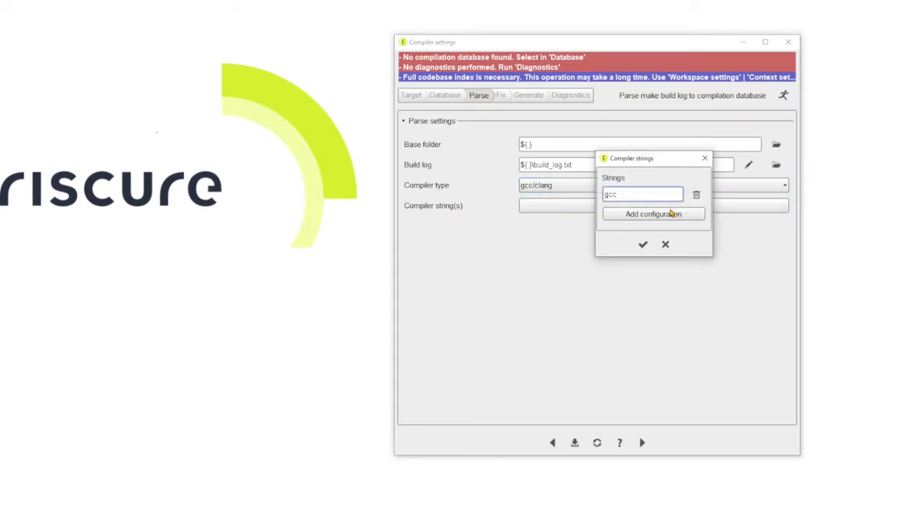
pyautogui.press('BackSpace')
pyautogui.press('BackSpace')
pyautogui.write('arm-linux-gnueabi-gcchf')
pyautogui.click(643, 245)
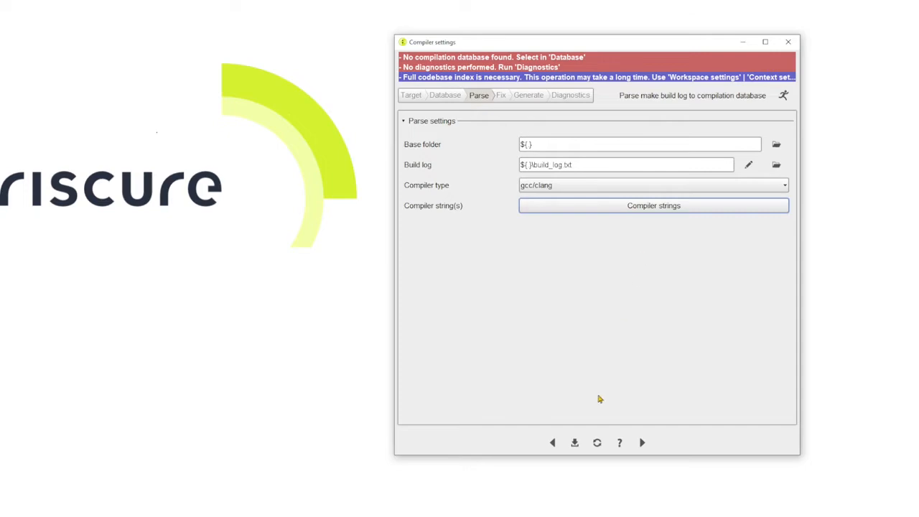
# Save the parse settings and parse the build log into the compilation database
pyautogui.click(575, 444)
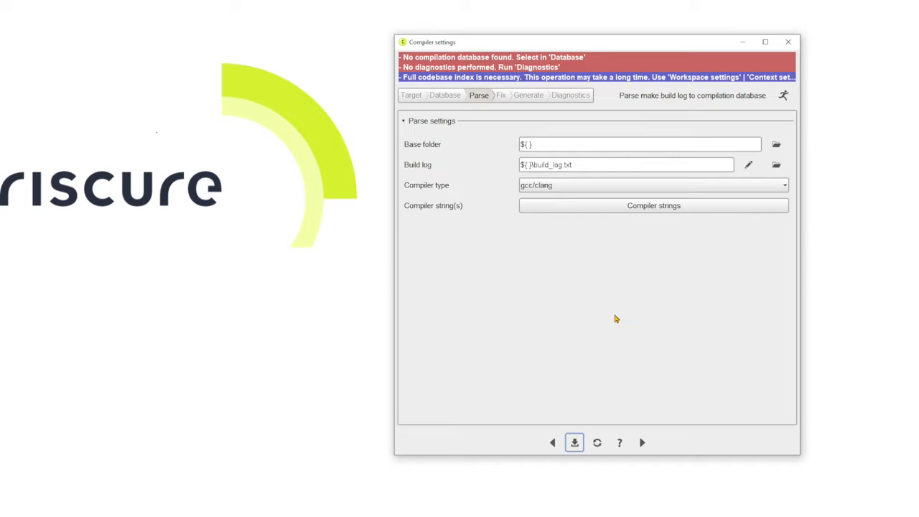
pyautogui.click(783, 98)
pyautogui.moveTo(630, 46); pyautogui.dragTo(630, 120)
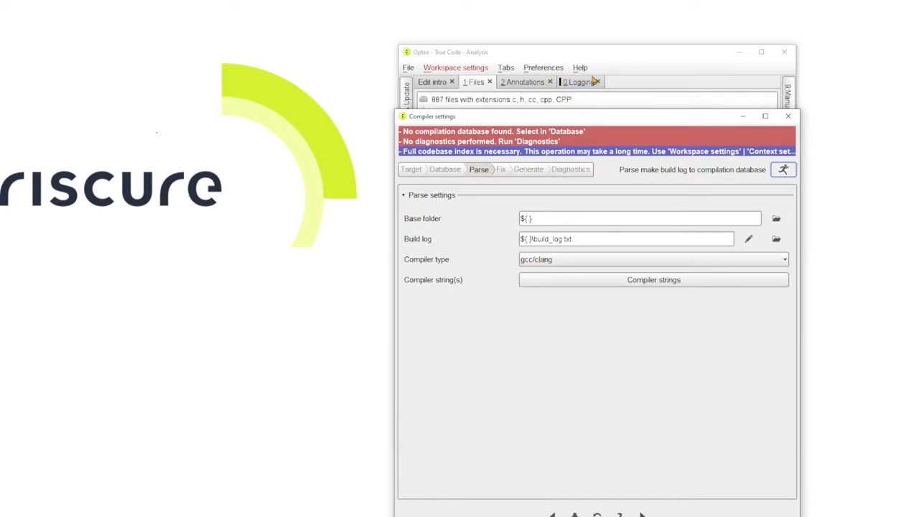
pyautogui.moveTo(576, 120); pyautogui.dragTo(582, 41)
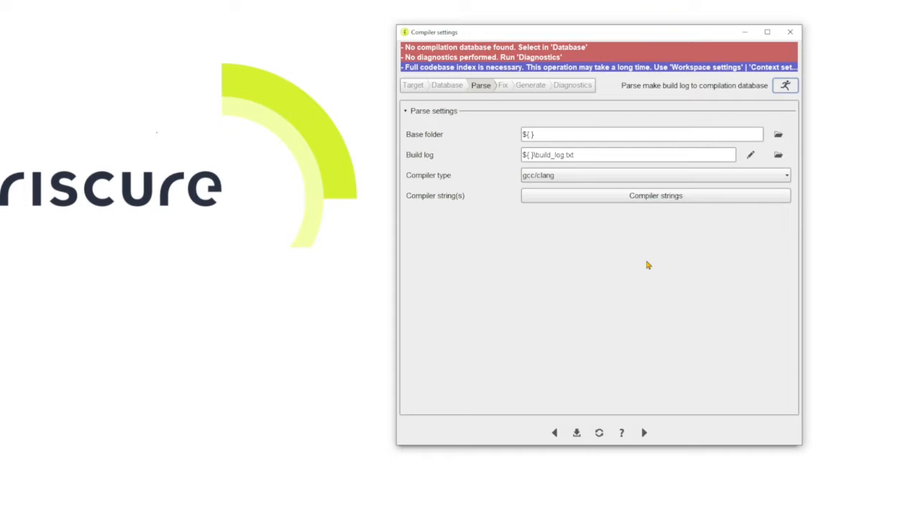
# In the Fix stage, select Include for sub folders and run the compilation database fix for the full codebase
pyautogui.click(644, 434)
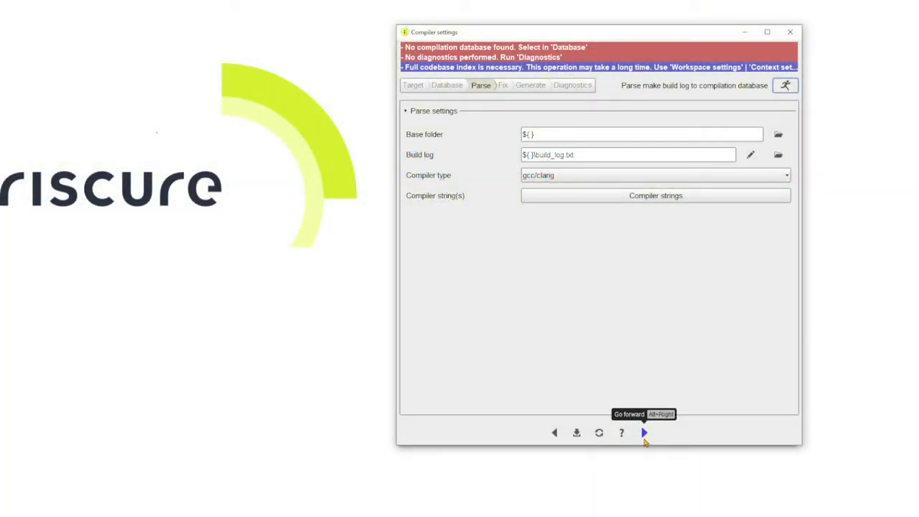
pyautogui.click(644, 433)
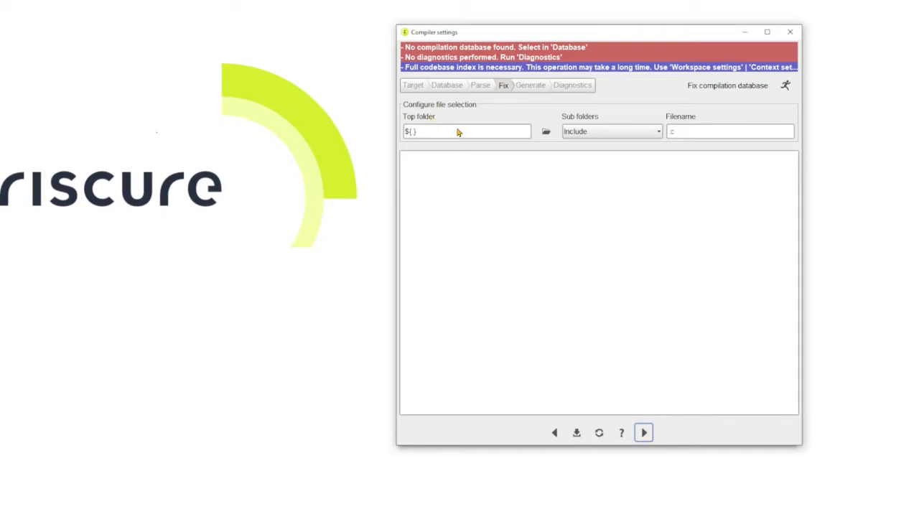
pyautogui.click(625, 133)
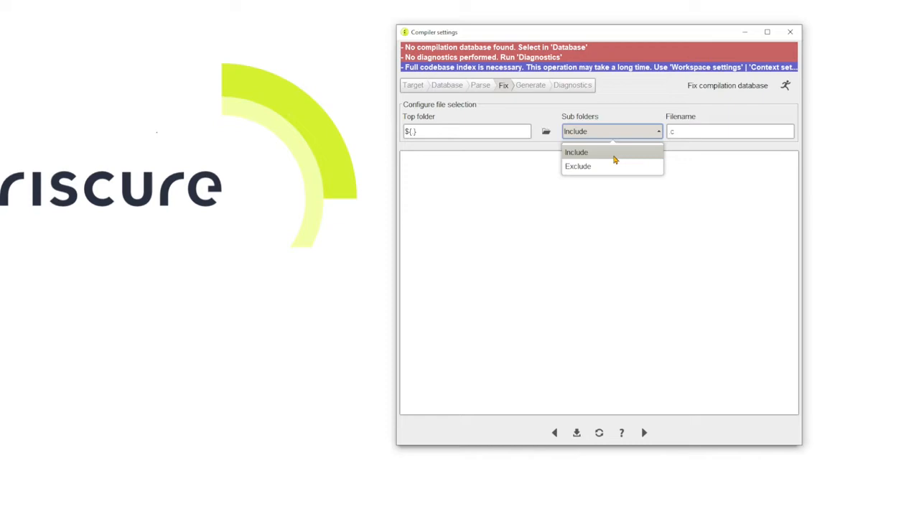
pyautogui.click(615, 153)
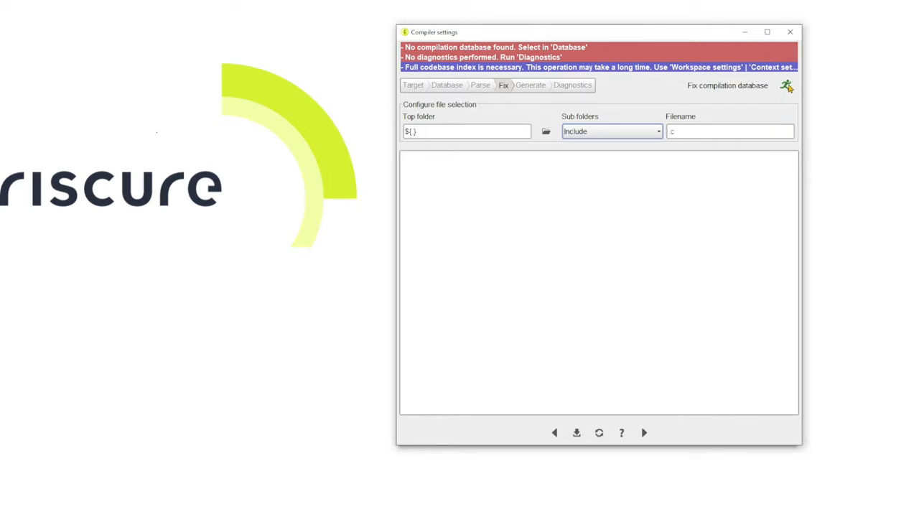
pyautogui.click(788, 86)
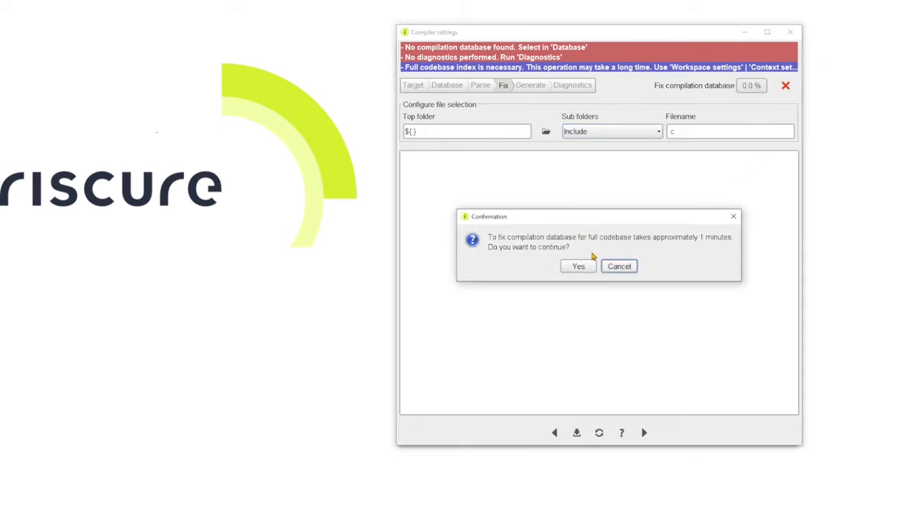
pyautogui.click(577, 268)
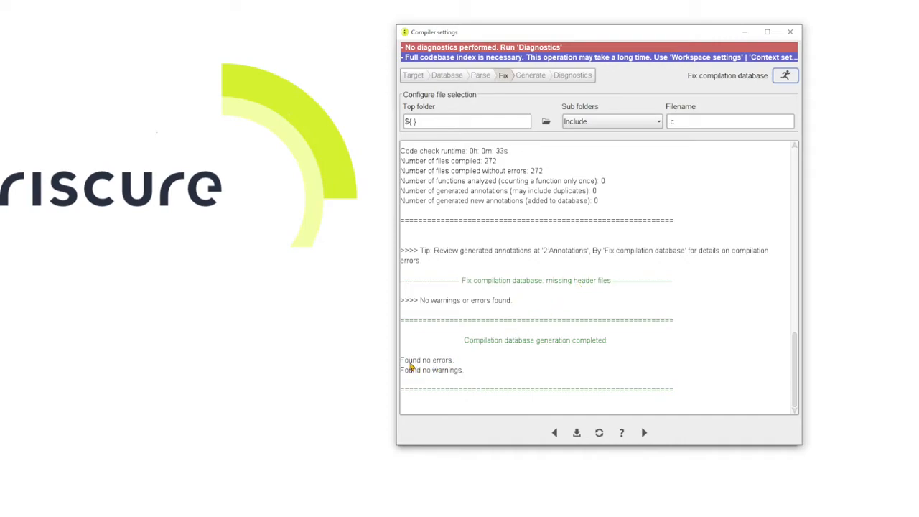
# Examine the fix report for errors, warnings, the number of files compiled without errors and the success line
pyautogui.moveTo(405, 360)
pyautogui.mouseDown()
pyautogui.moveTo(464, 377)
pyautogui.moveTo(413, 374)
pyautogui.mouseUp()
pyautogui.click(413, 373)
pyautogui.moveTo(792, 386); pyautogui.dragTo(791, 347)
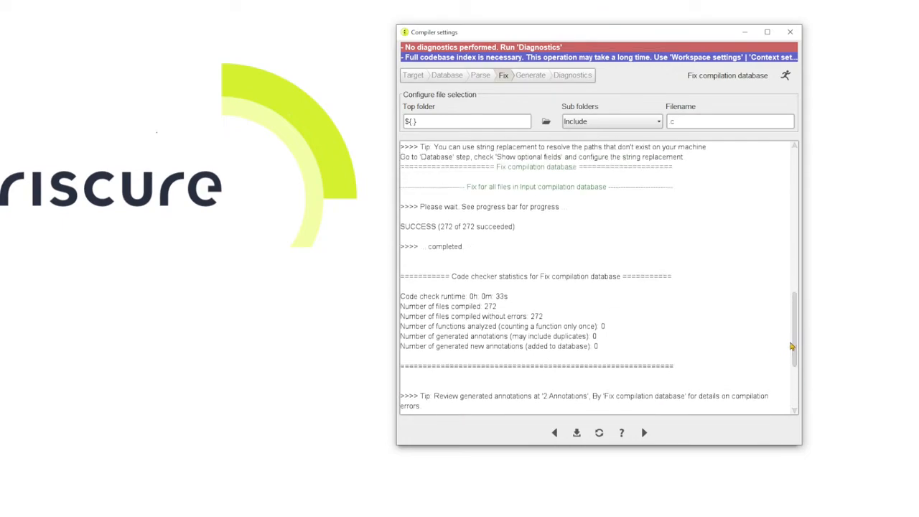
pyautogui.moveTo(508, 317); pyautogui.dragTo(546, 319)
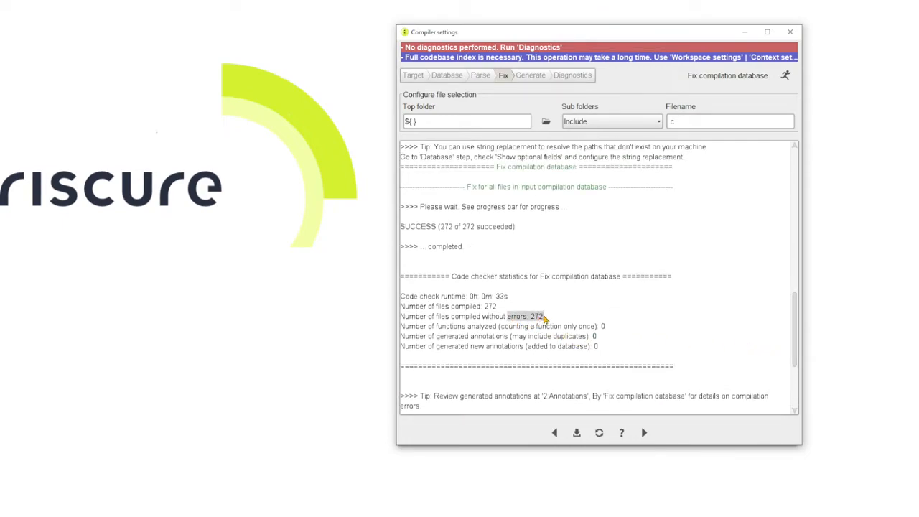
pyautogui.click(566, 323)
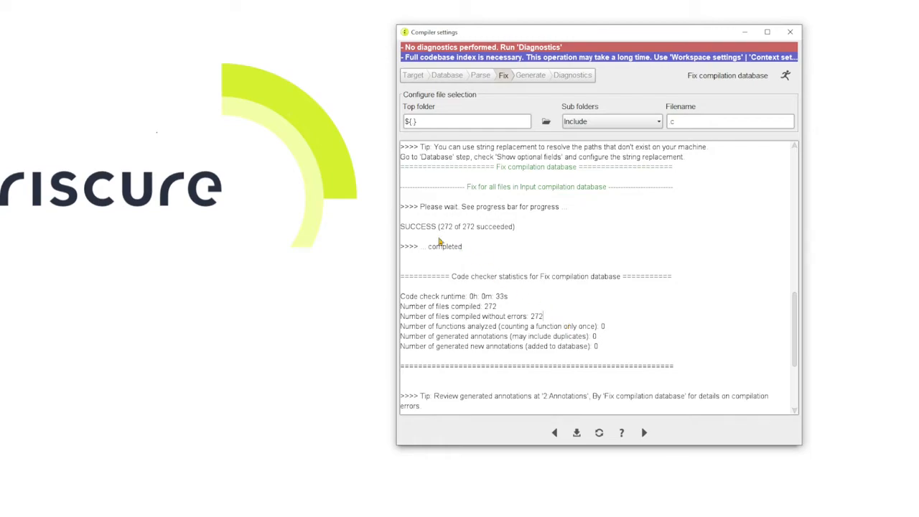
pyautogui.moveTo(405, 227); pyautogui.dragTo(510, 240)
pyautogui.click(510, 240)
# Proceed to the Diagnostics stage and select Include for sub folders and Db only for the database scope
pyautogui.click(645, 434)
pyautogui.click(645, 434)
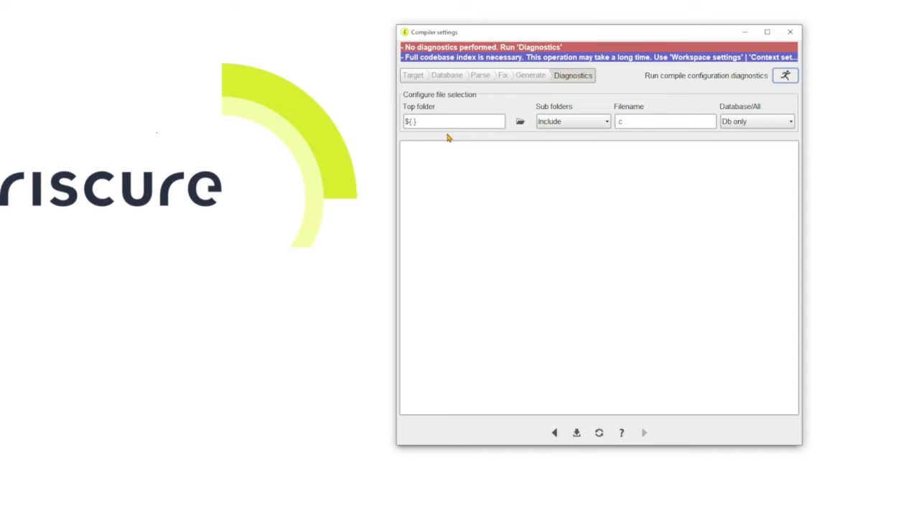
pyautogui.click(577, 126)
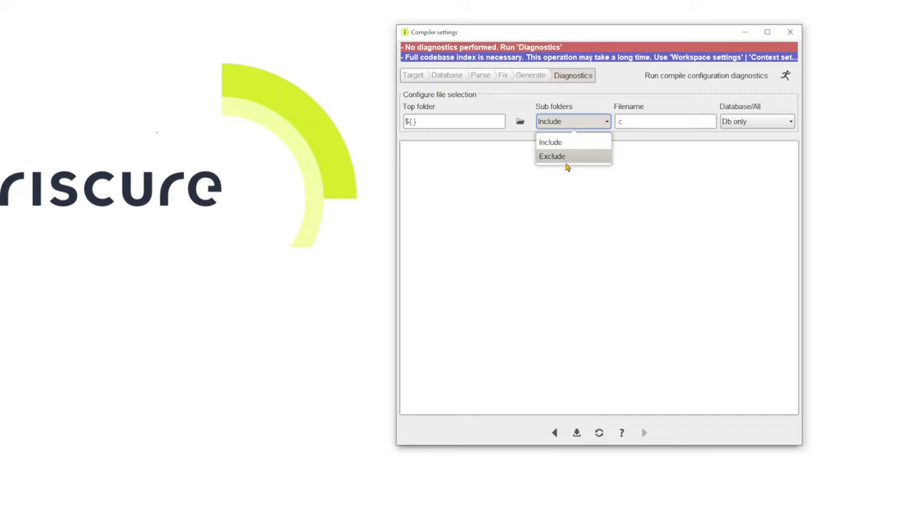
pyautogui.click(570, 147)
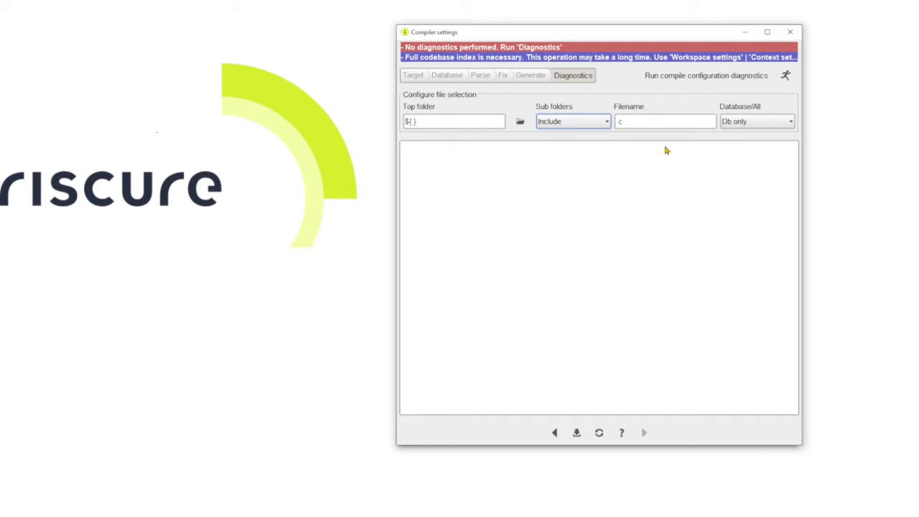
pyautogui.click(740, 124)
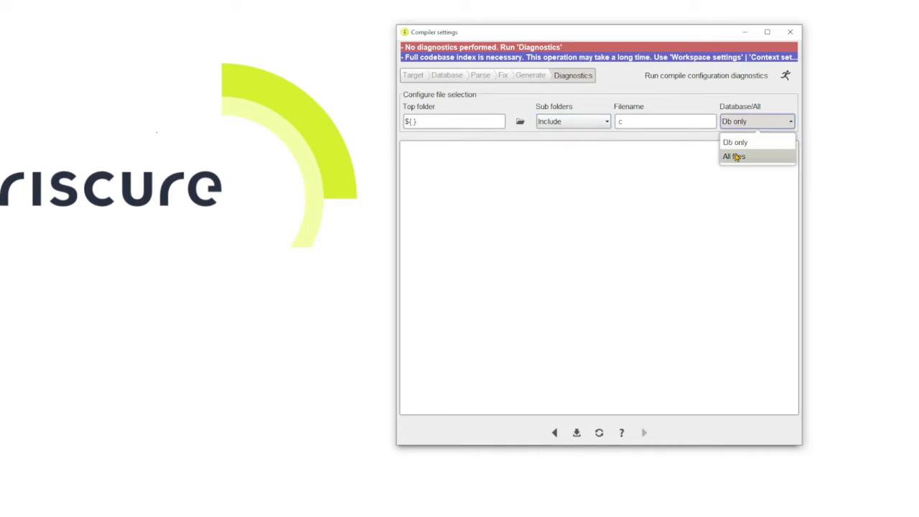
pyautogui.click(739, 143)
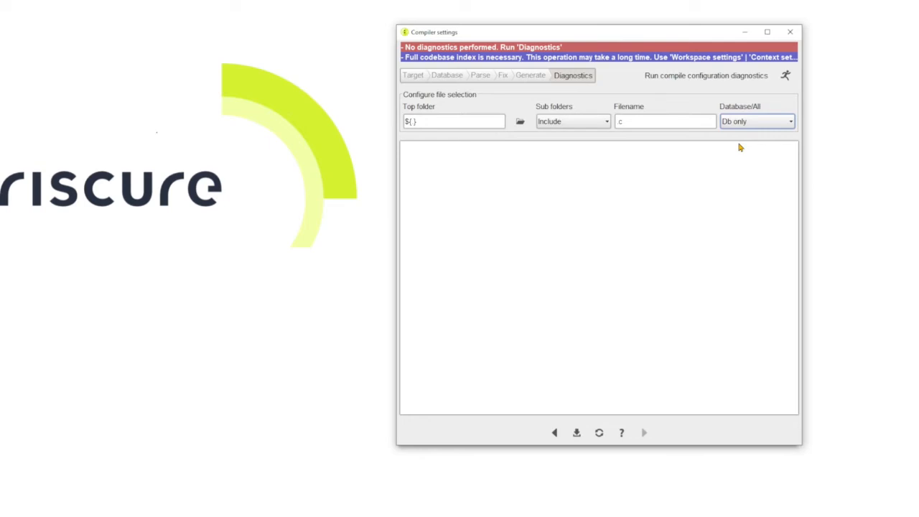
# Run the compile configuration diagnostics for the full codebase and accept the estimated running time
pyautogui.click(787, 79)
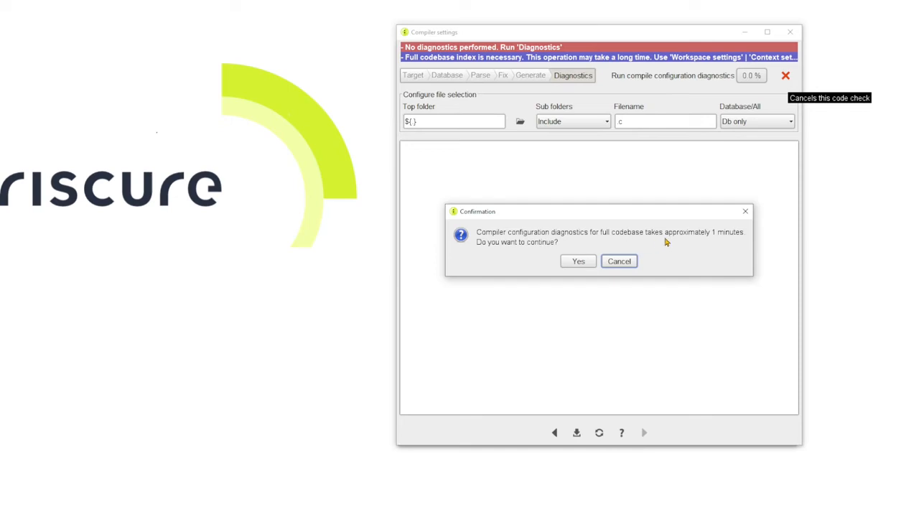
pyautogui.click(579, 262)
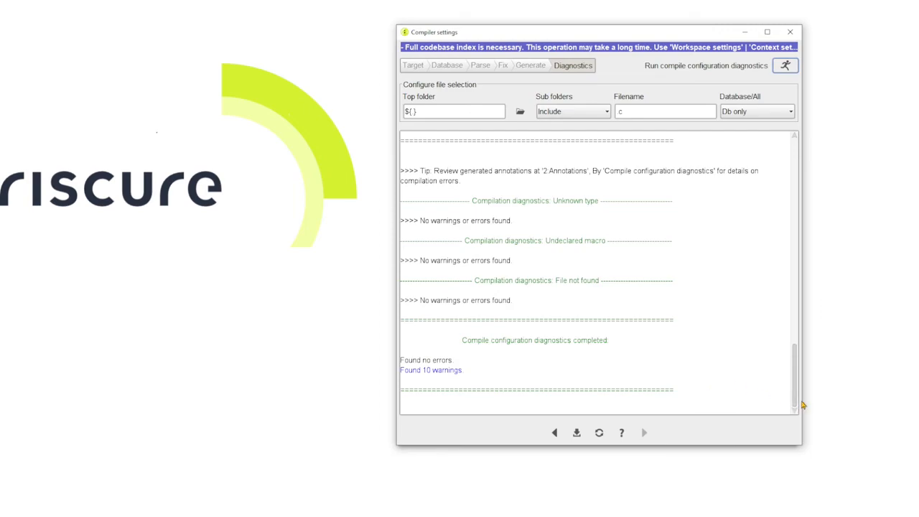
# Examine the diagnostics report for the number of files compiled without errors and the final error summary, and close the compiler settings
pyautogui.moveTo(795, 402); pyautogui.dragTo(794, 355)
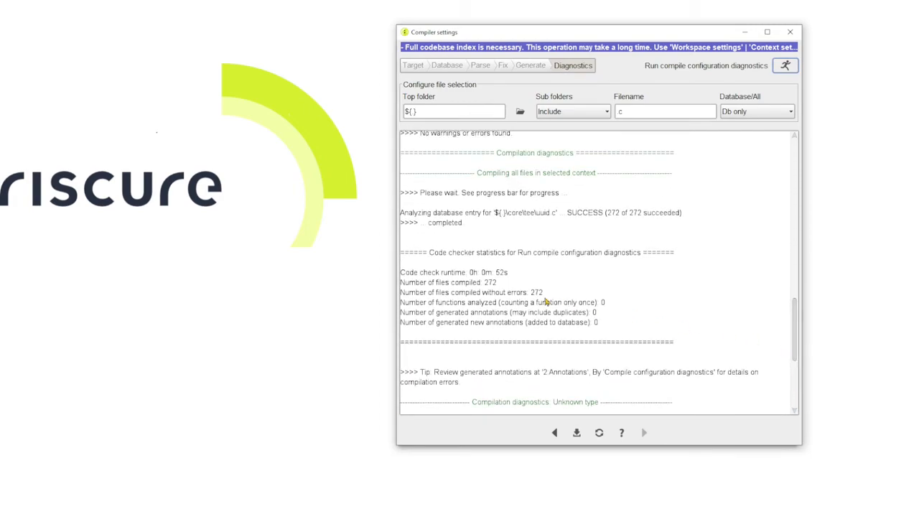
pyautogui.doubleClick(440, 294)
pyautogui.moveTo(456, 297); pyautogui.dragTo(545, 296)
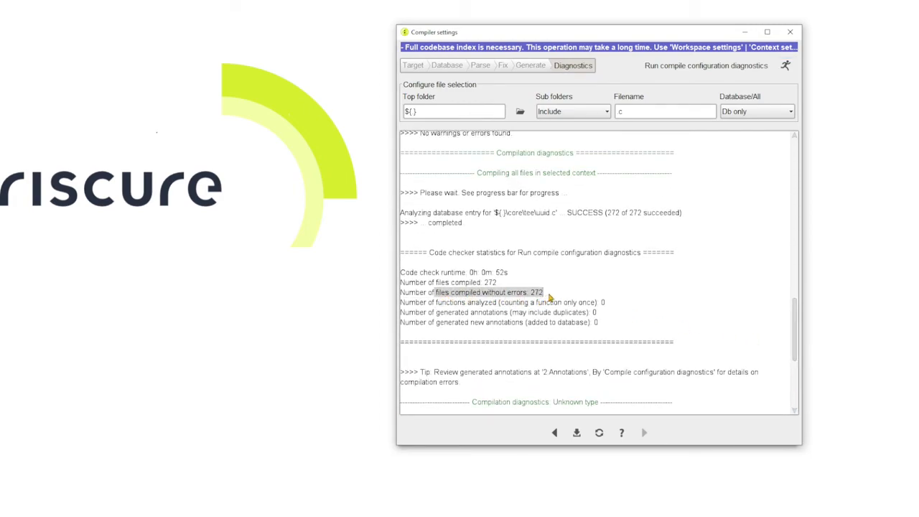
pyautogui.click(545, 297)
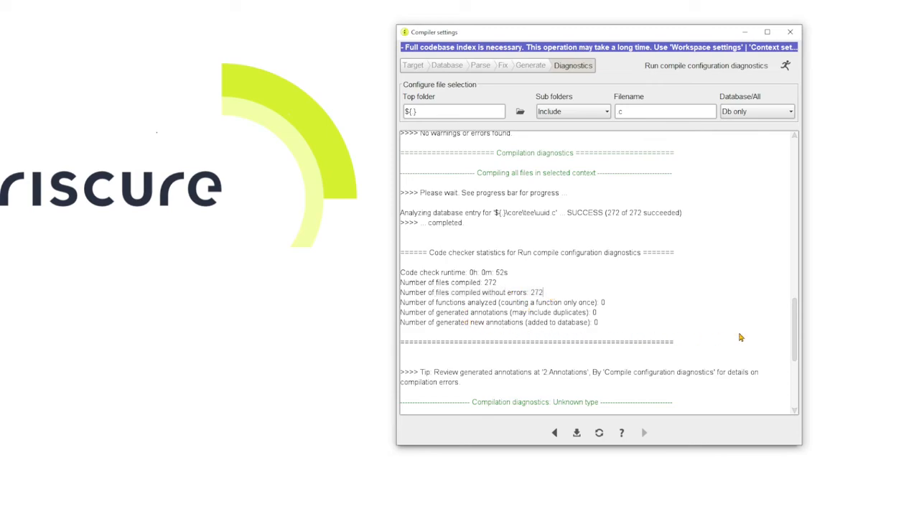
pyautogui.moveTo(796, 344); pyautogui.dragTo(794, 390)
pyautogui.moveTo(403, 360); pyautogui.dragTo(449, 364)
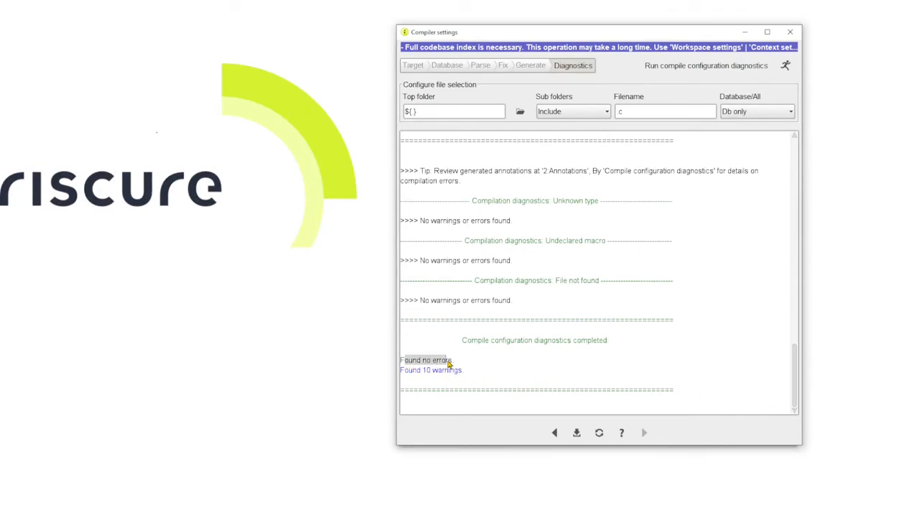
pyautogui.click(455, 365)
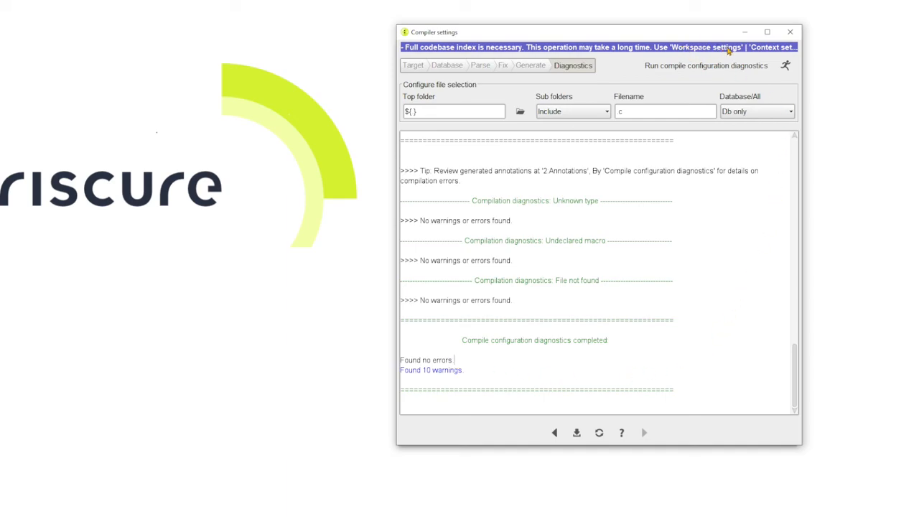
pyautogui.click(790, 32)
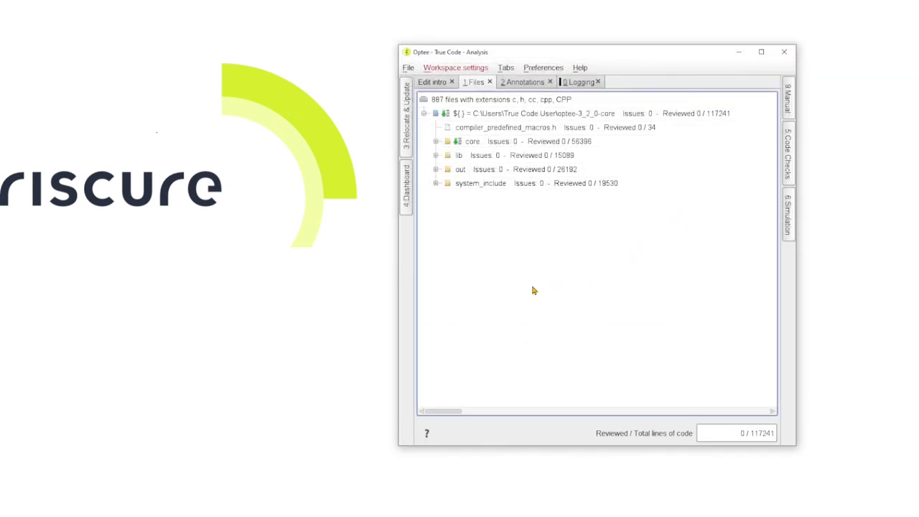